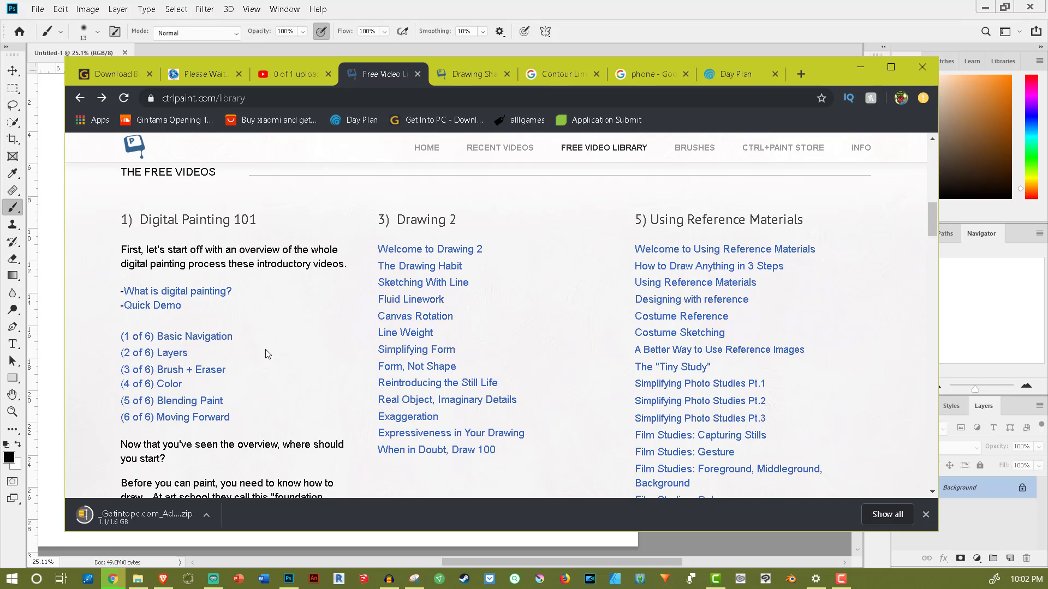
Step: Review the Traditional Drawing lessons in the free video library, including Drawing shape: Contour Lines
scroll(267, 354, "down", 5)
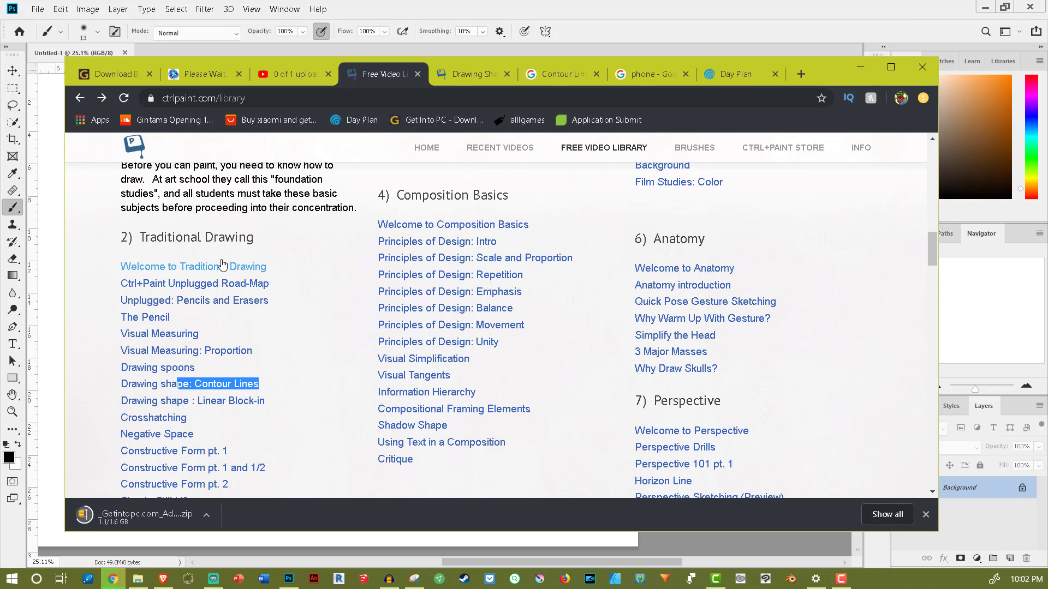
scroll(200, 292, "down", 3)
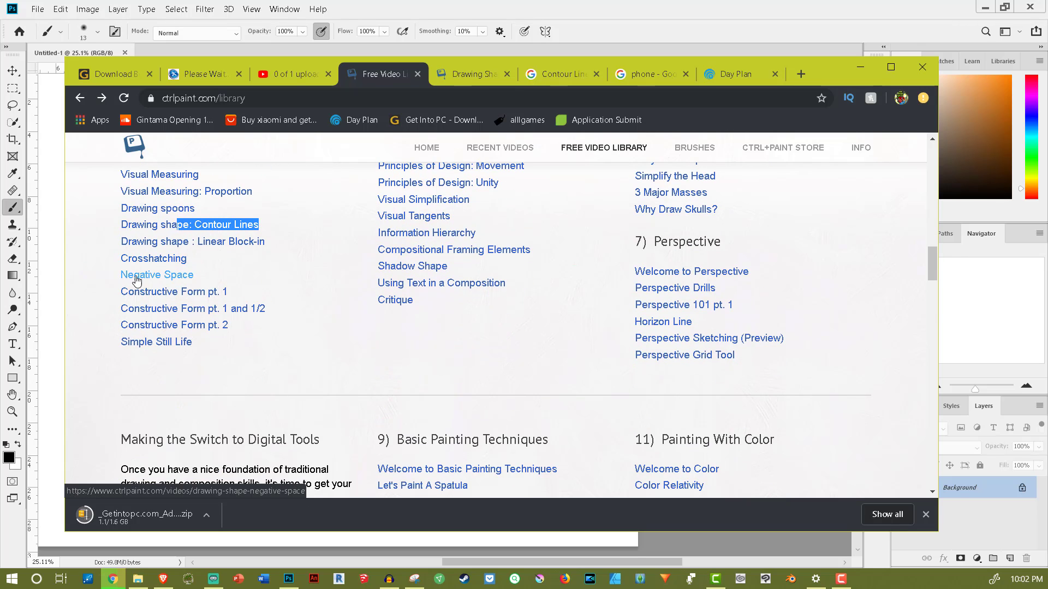
scroll(133, 277, "up", 3)
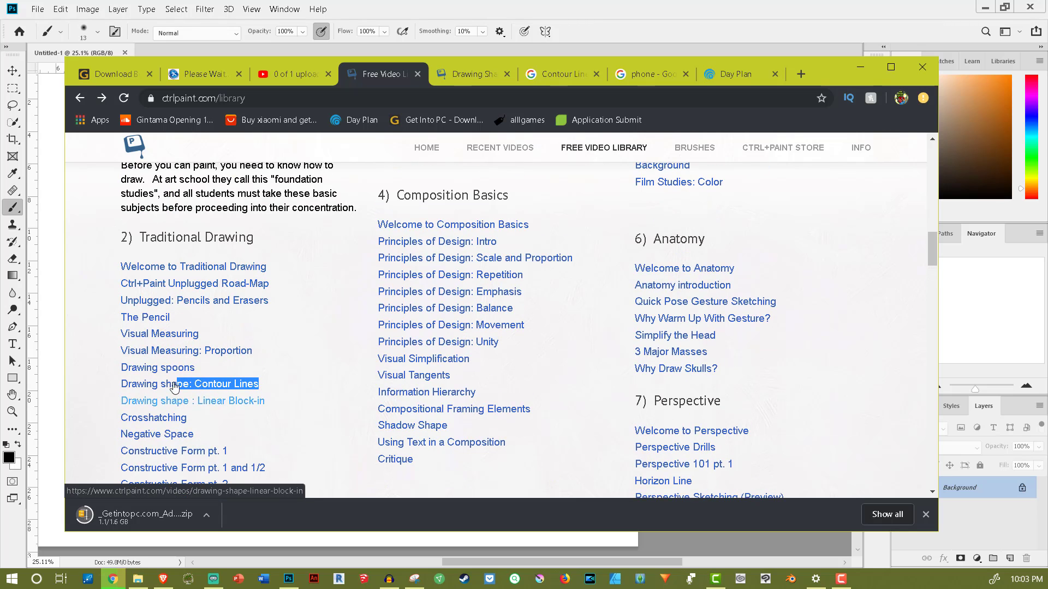
left_click(307, 385)
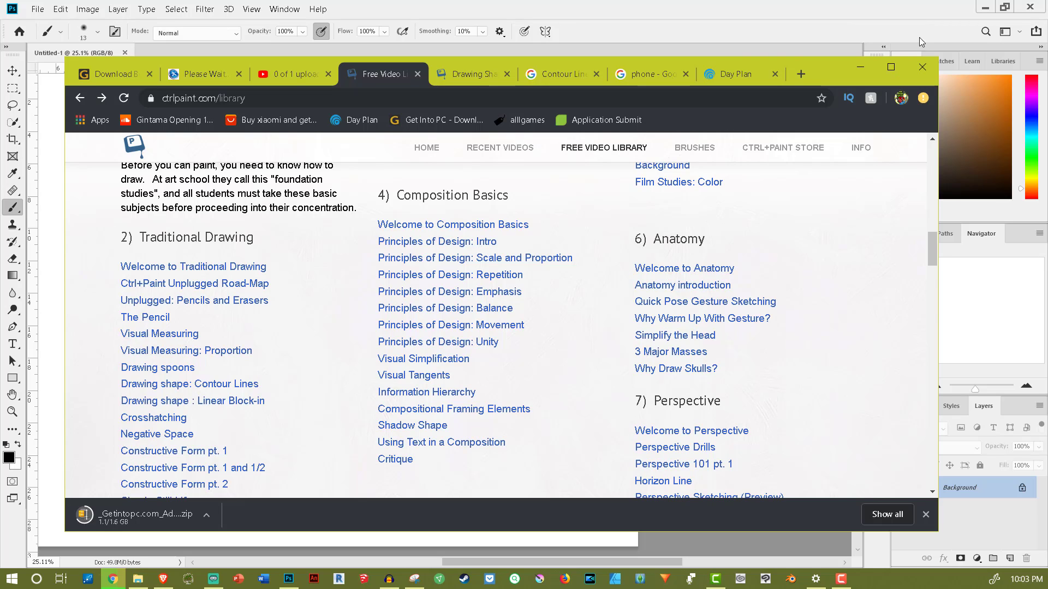
Step: Close the Day Plan page and preview the first Samsung Galaxy photo in the Google image results for phone
left_click(637, 80)
left_click(776, 75)
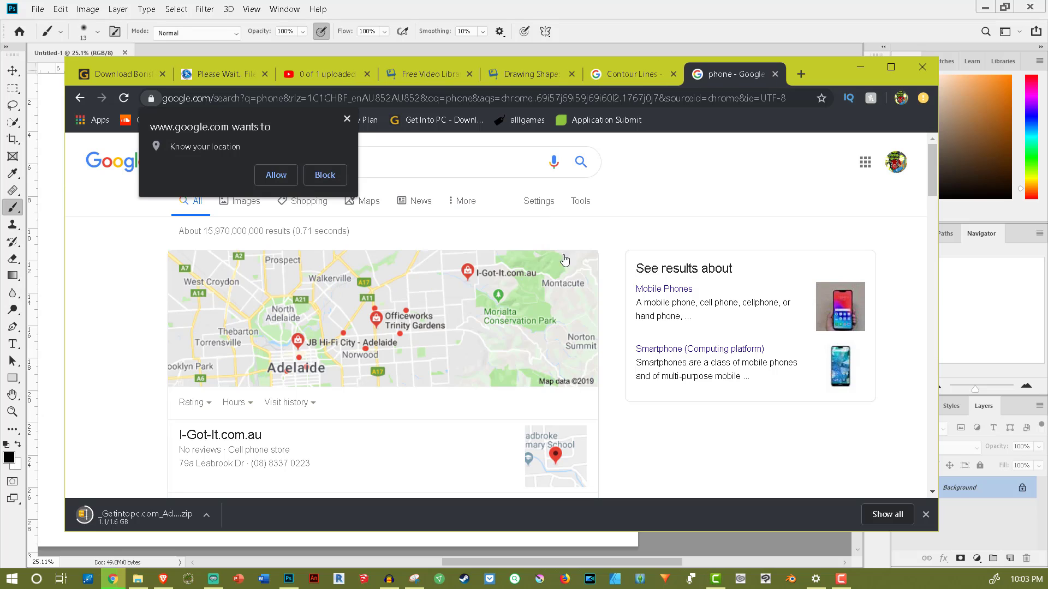
left_click(347, 118)
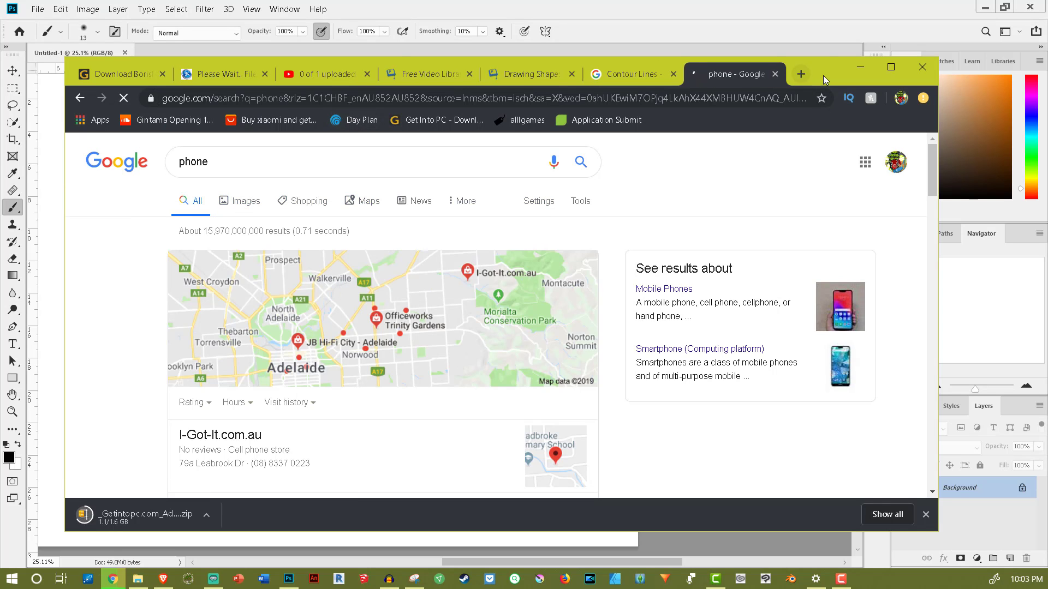
left_click_drag(822, 75, 824, 53)
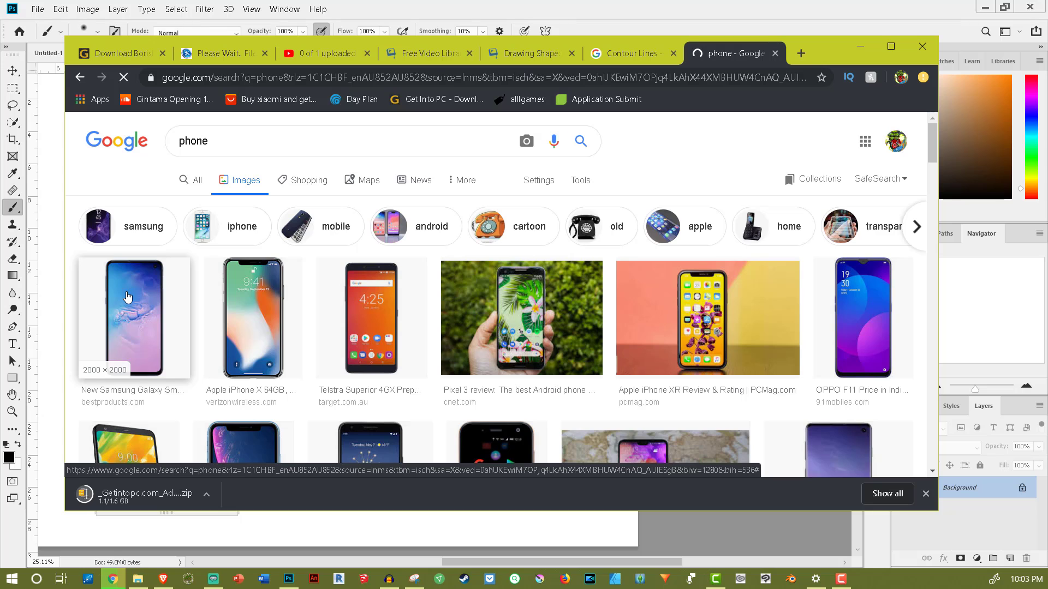
left_click(135, 317)
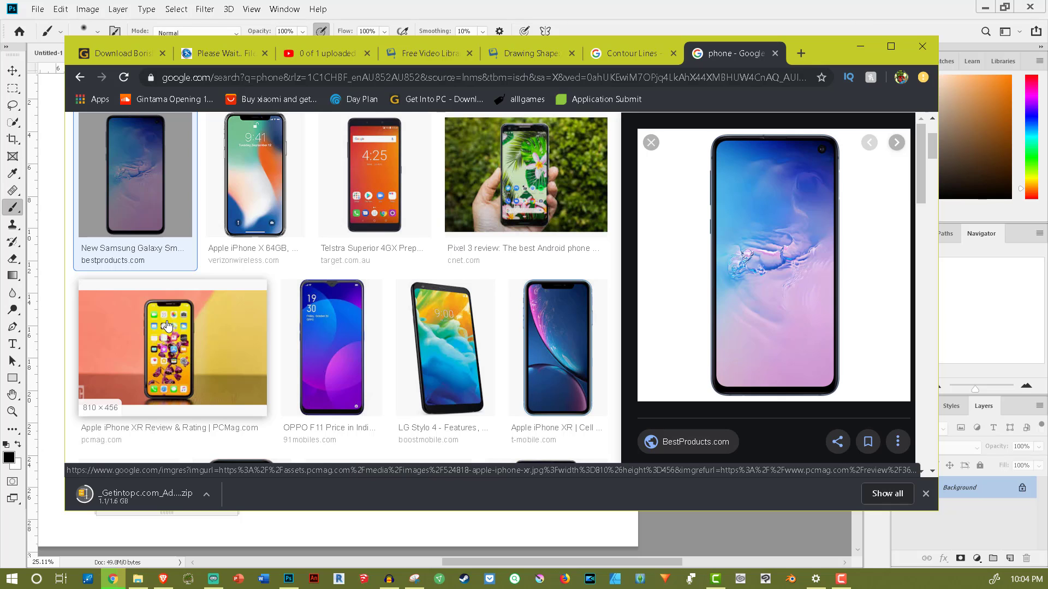
Step: Switch to Photoshop and move the floating Tool Presets panel clear of the canvas, beside its edge
left_click(861, 45)
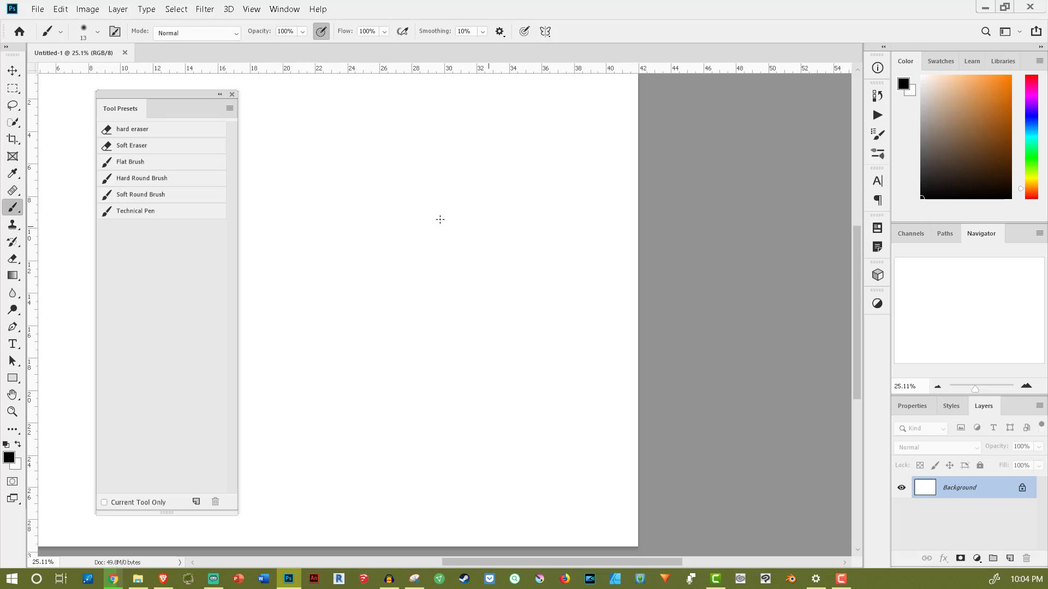
scroll(395, 140, "down", 1)
scroll(374, 206, "down", 7)
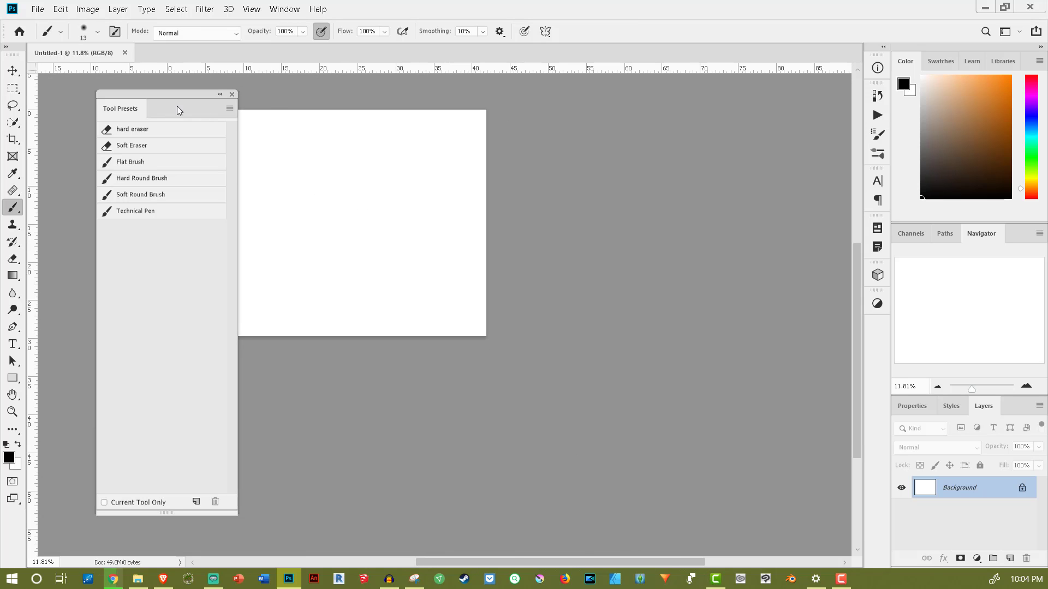
left_click_drag(179, 109, 710, 159)
scroll(125, 76, "up", 5)
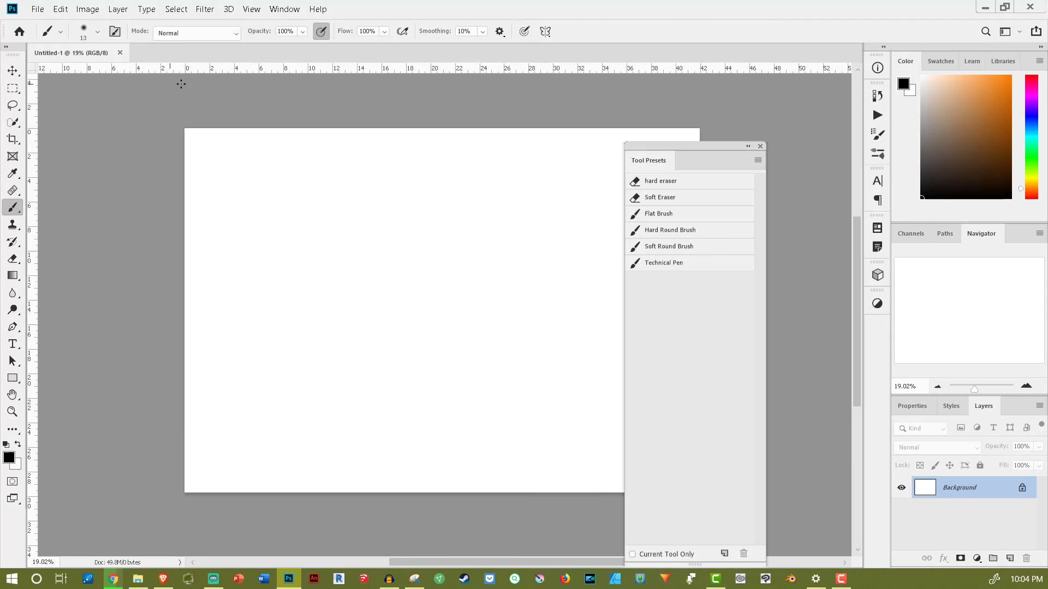
left_click_drag(725, 159, 804, 142)
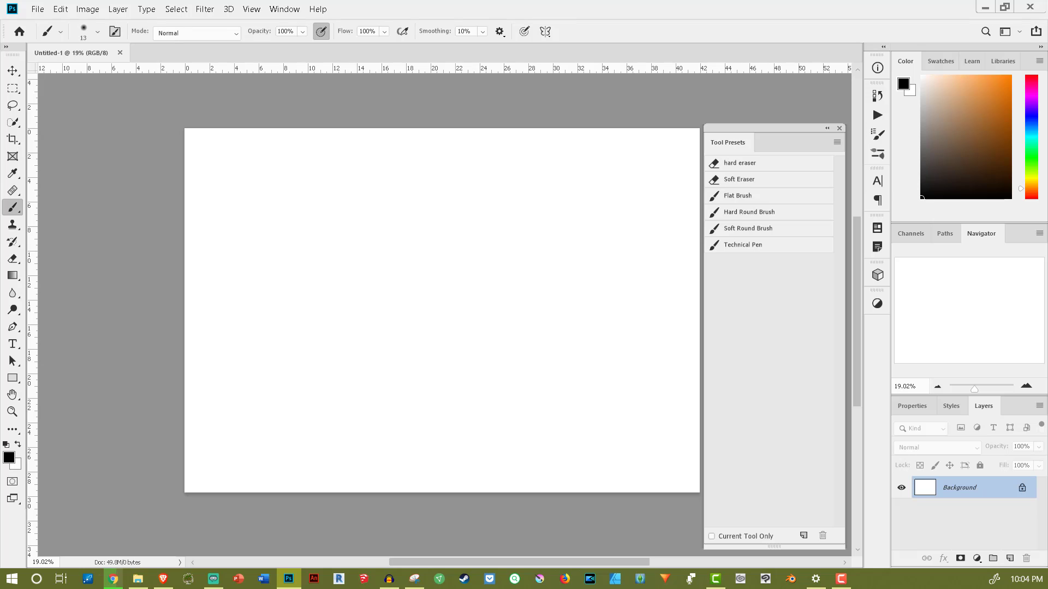
Step: Add a layer above the background, try a short stroke with the Hard Round Brush preset and undo it
left_click(1009, 559)
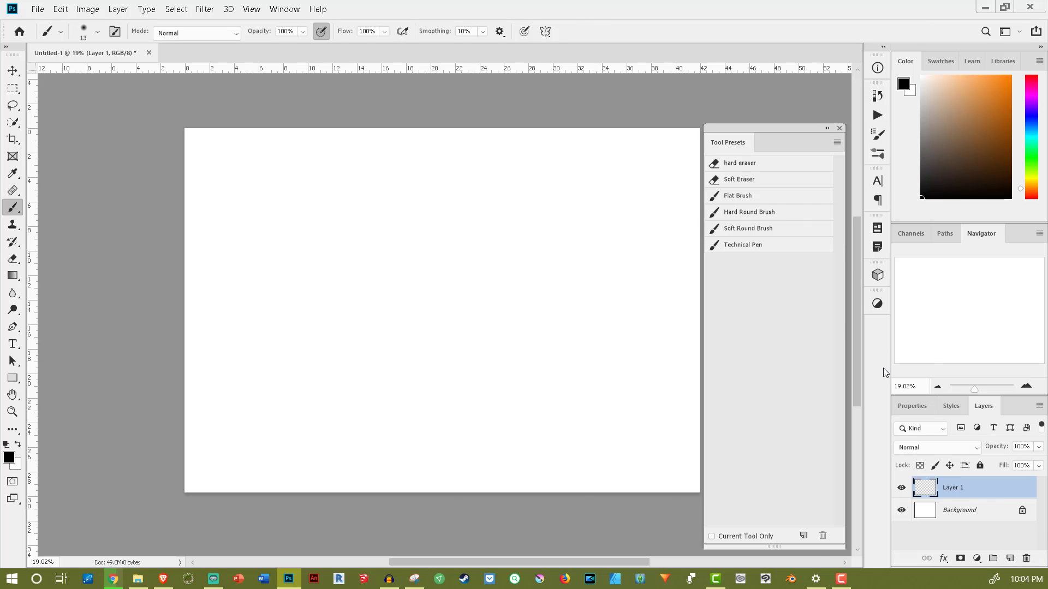
left_click(760, 212)
left_click(756, 229)
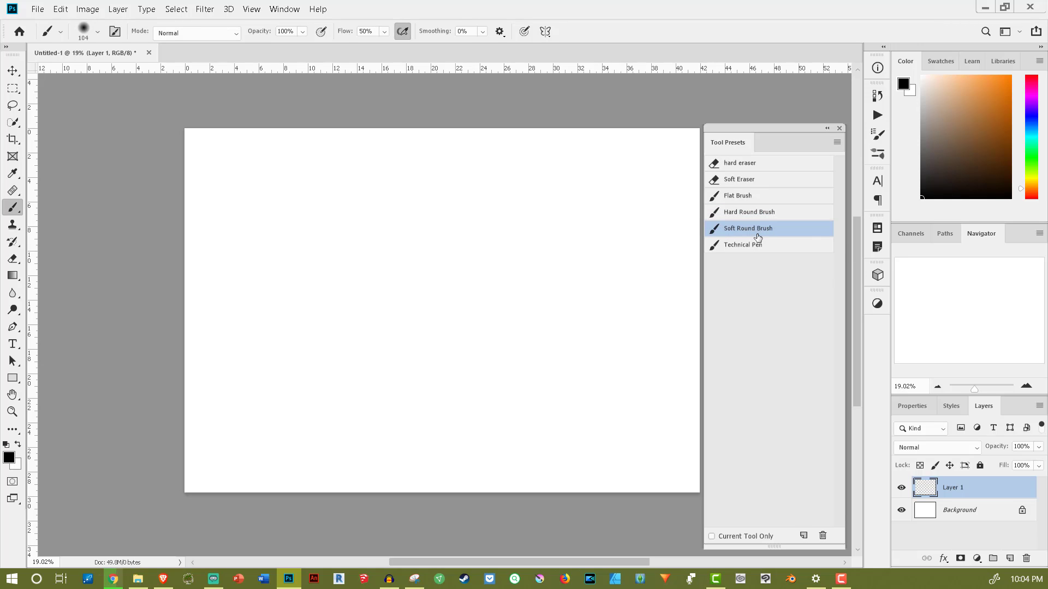
left_click(754, 246)
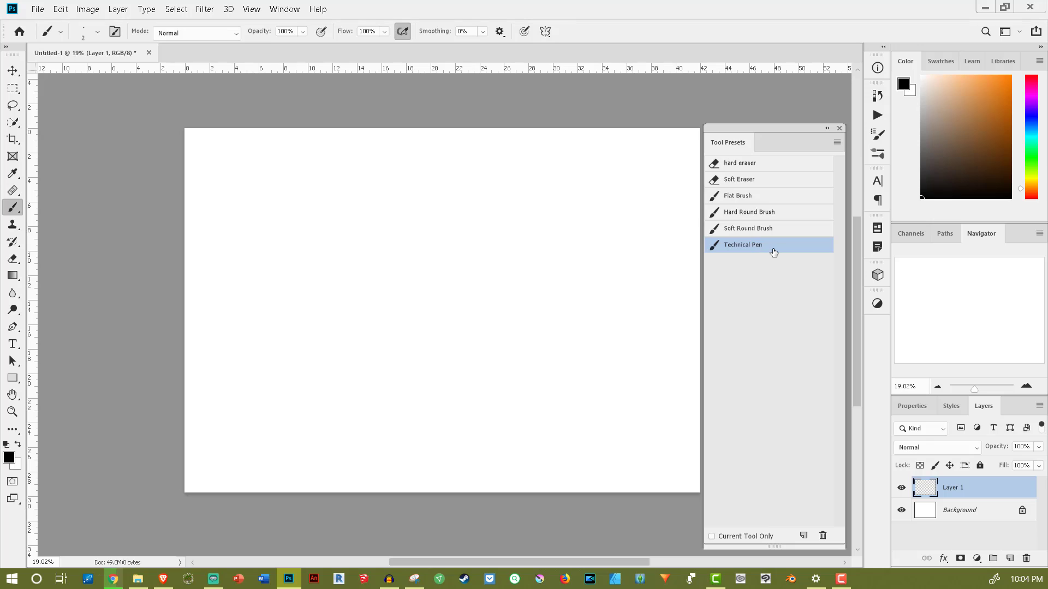
left_click(789, 216)
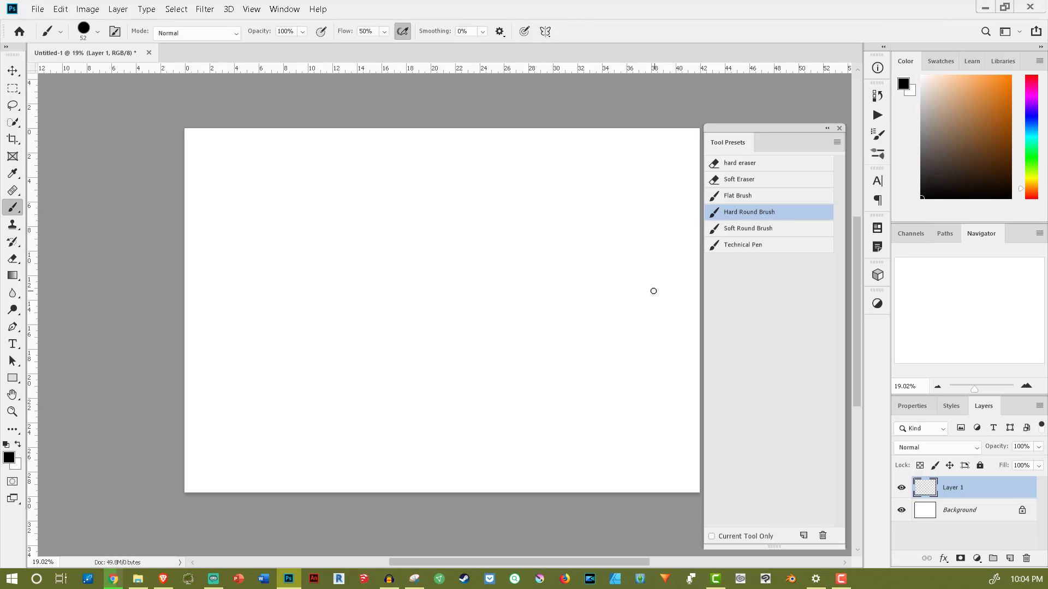
left_click_drag(617, 287, 634, 289)
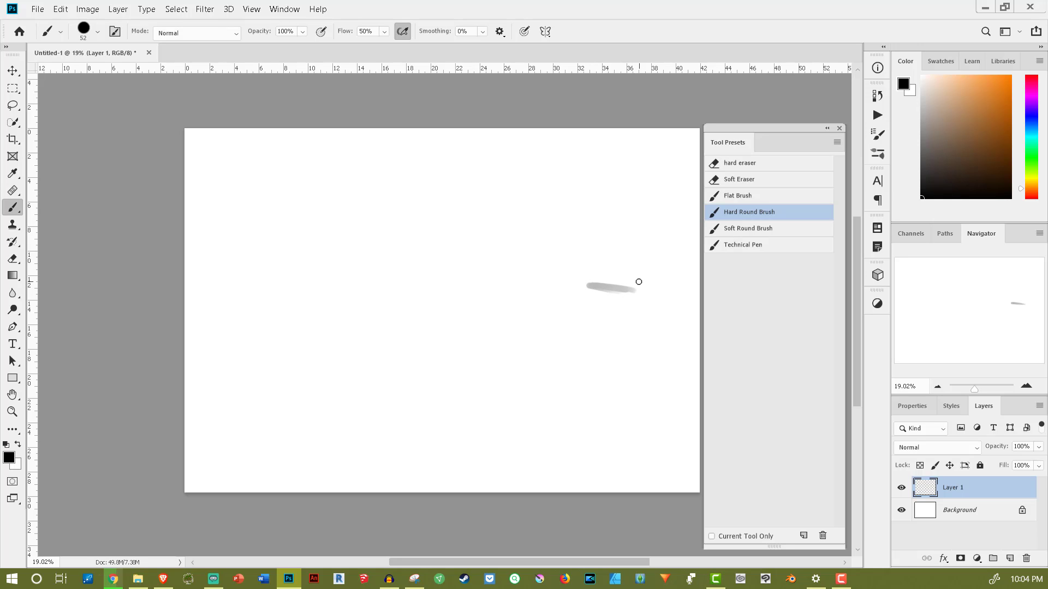
key("ctrl+z")
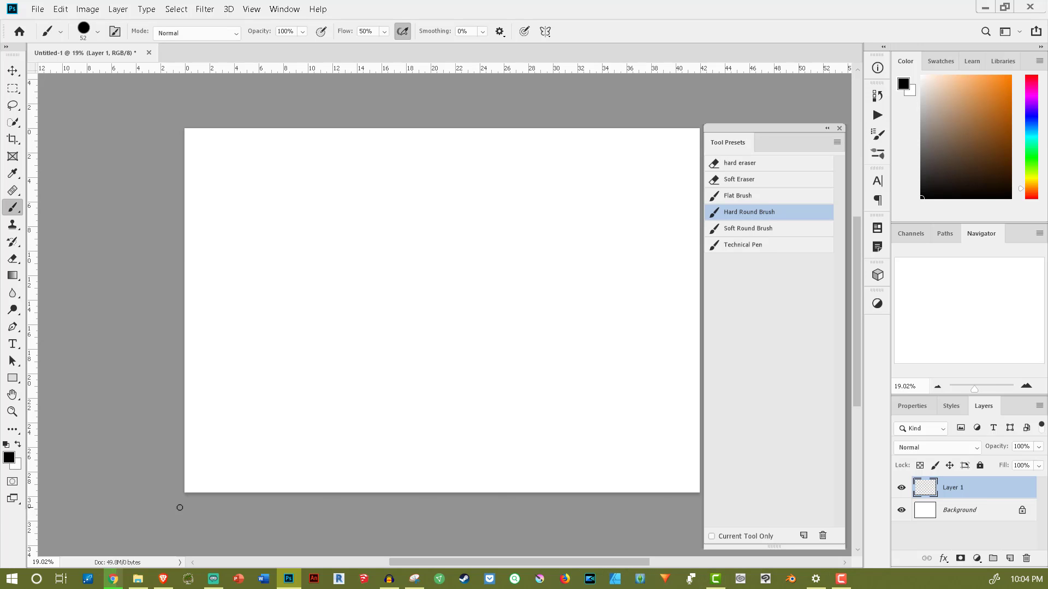
Step: Find and open the Huion Tablet settings application
left_click(12, 578)
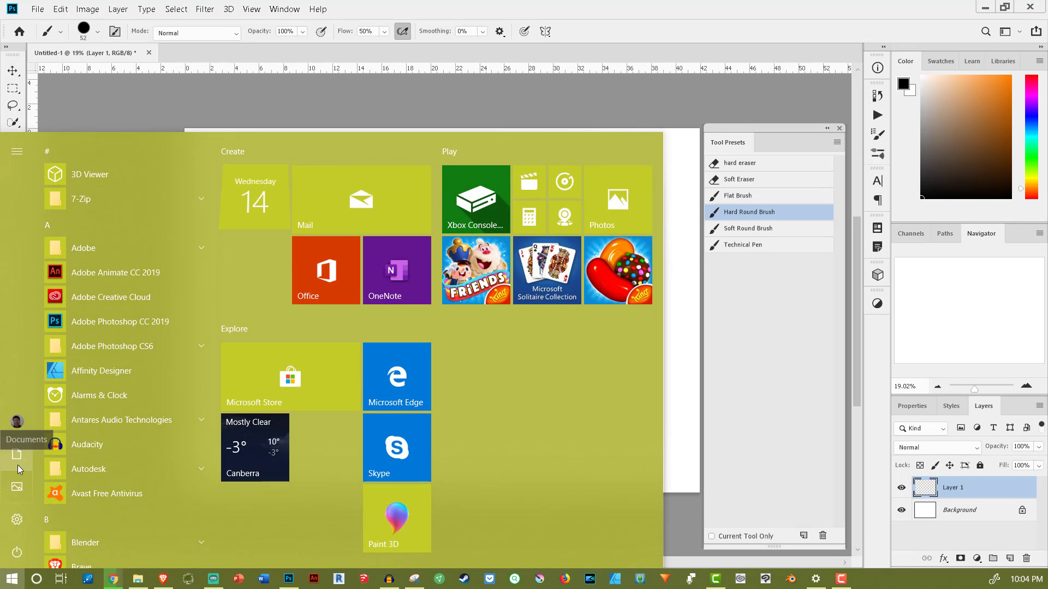
key("Escape")
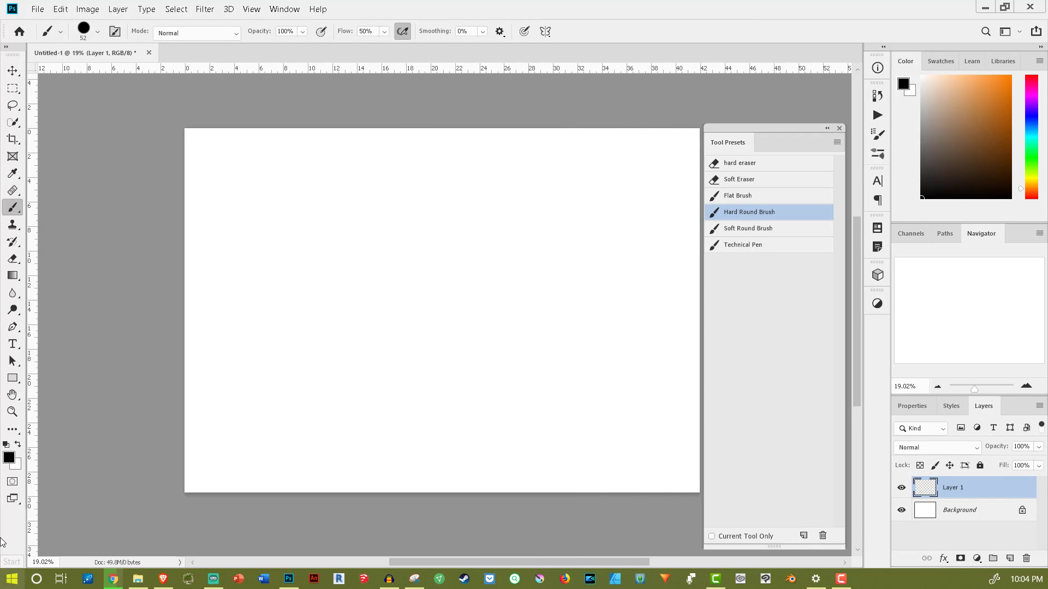
left_click(12, 579)
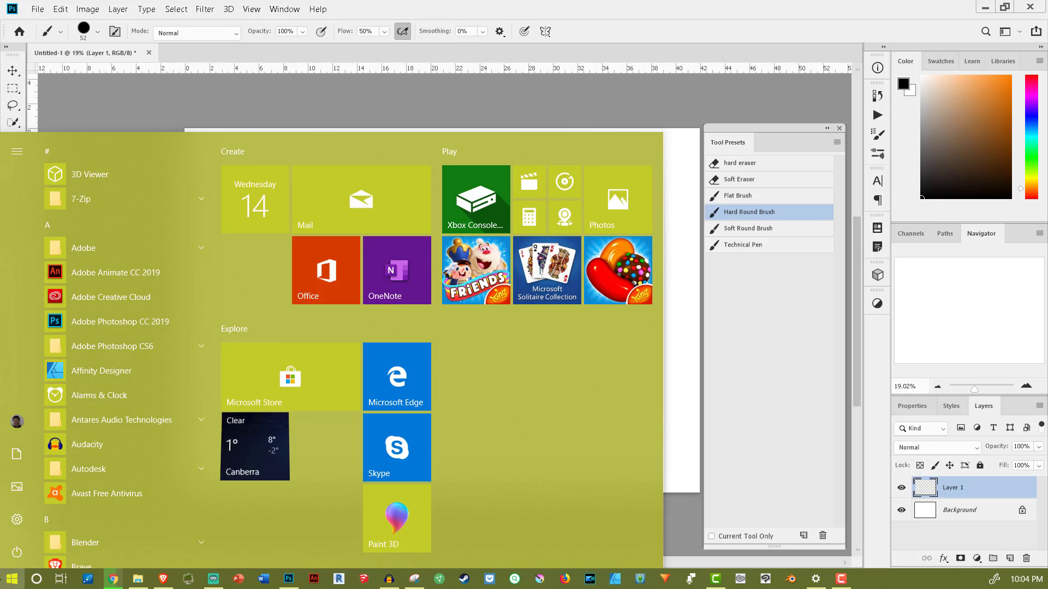
type("hu")
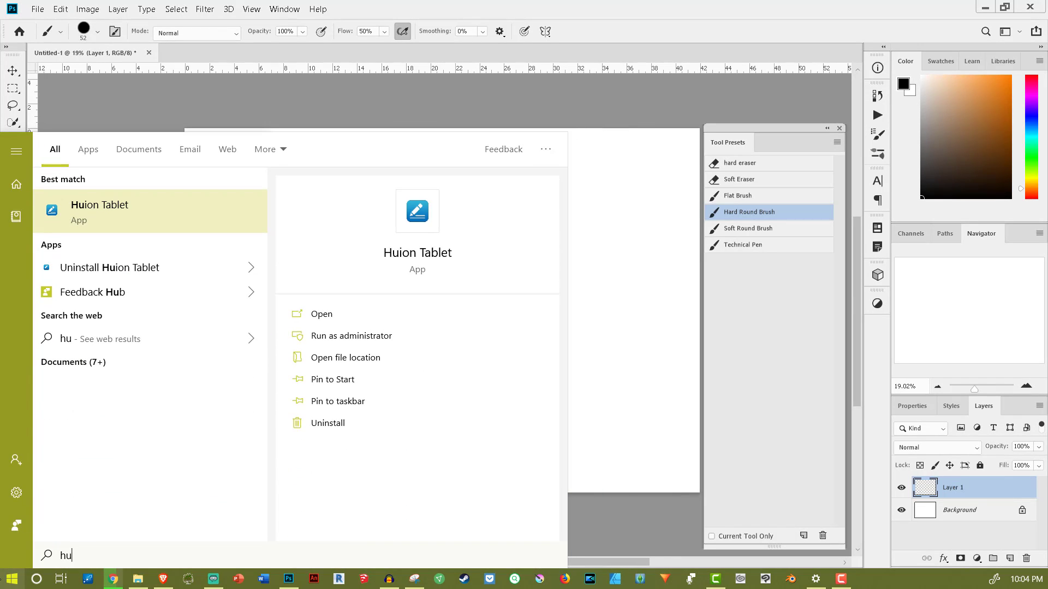
key("Return")
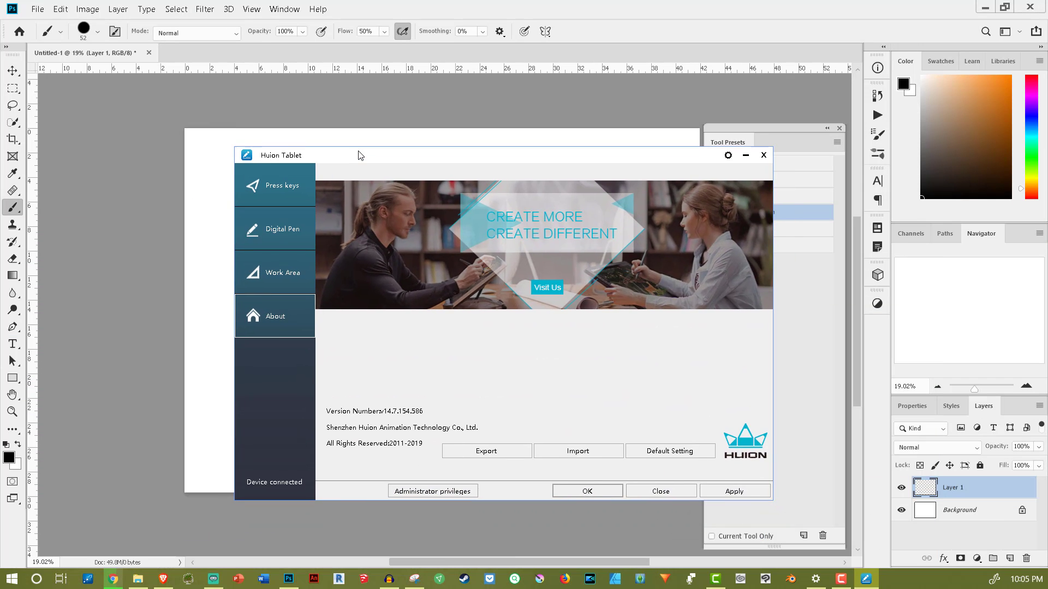
Step: Map the tablet's work area to Display2 (1920 by 1080) and apply the setting
left_click(278, 230)
left_click(279, 266)
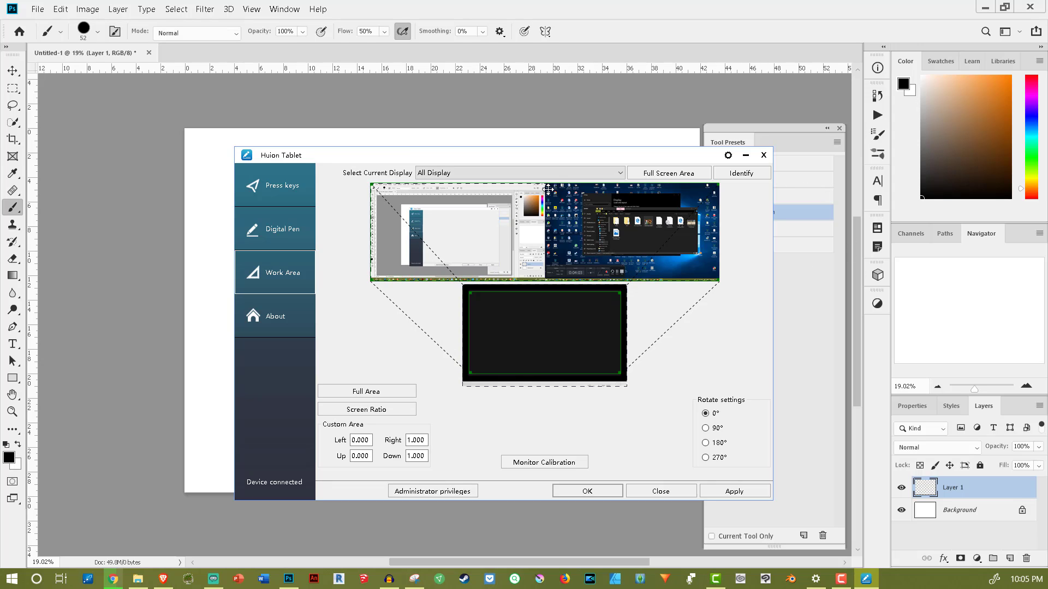
left_click(467, 174)
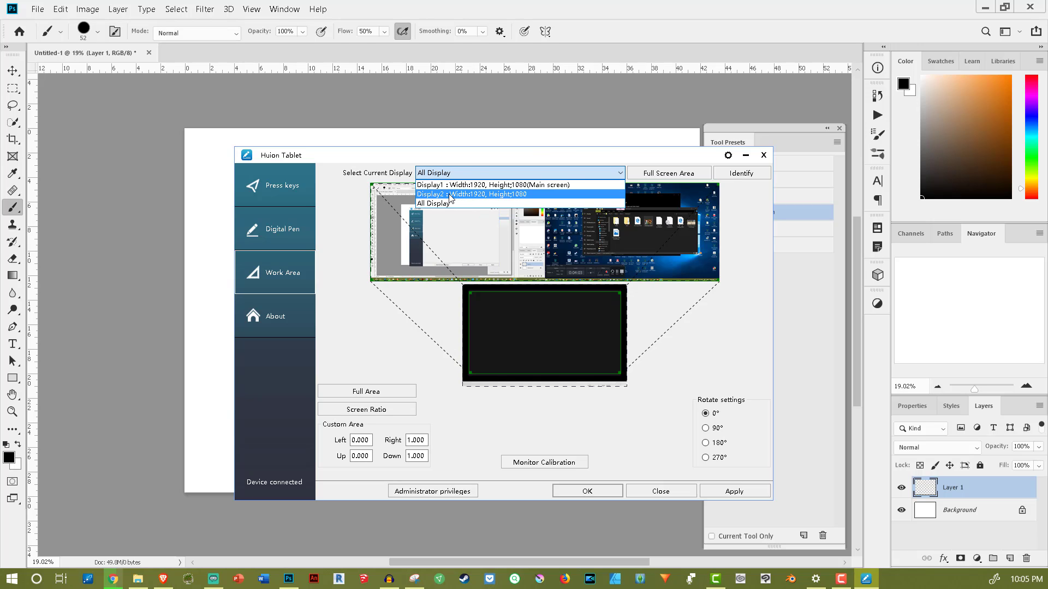
left_click(450, 195)
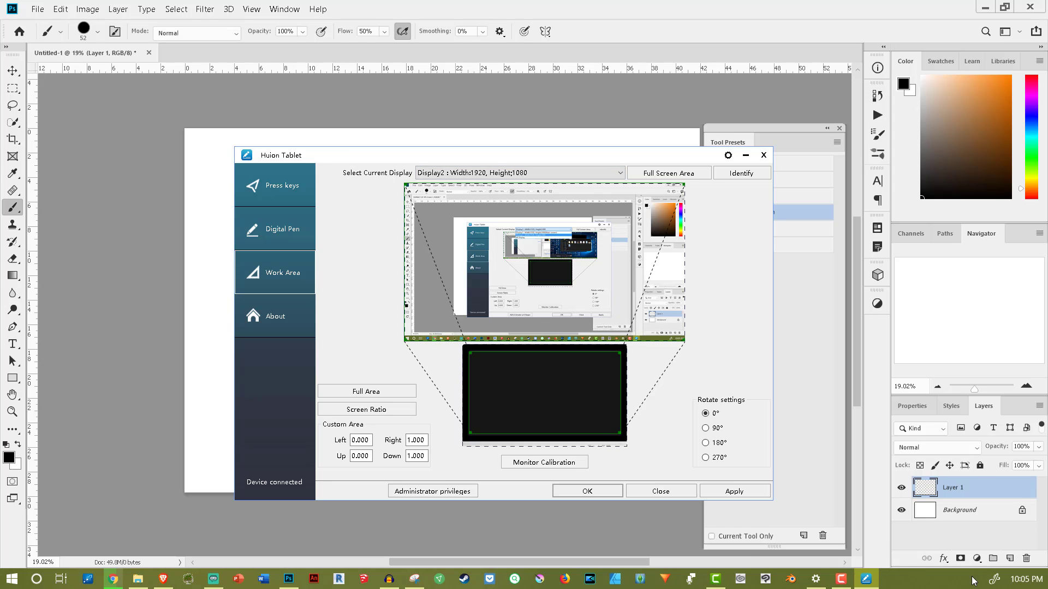
left_click(709, 495)
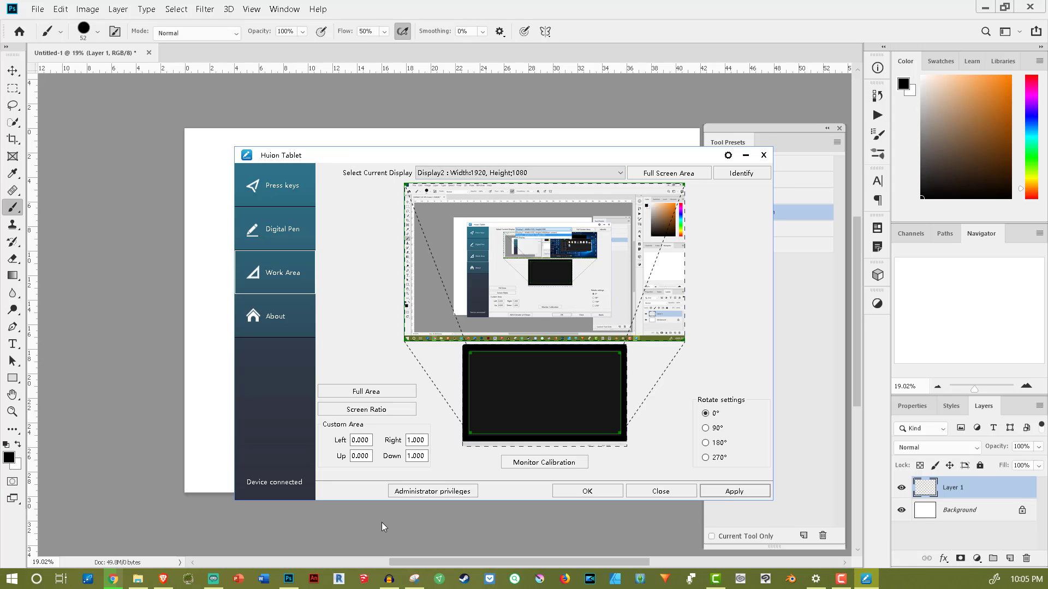
Step: Return to Photoshop and add a new empty layer above the background
left_click(381, 522)
left_click_drag(330, 334, 315, 302)
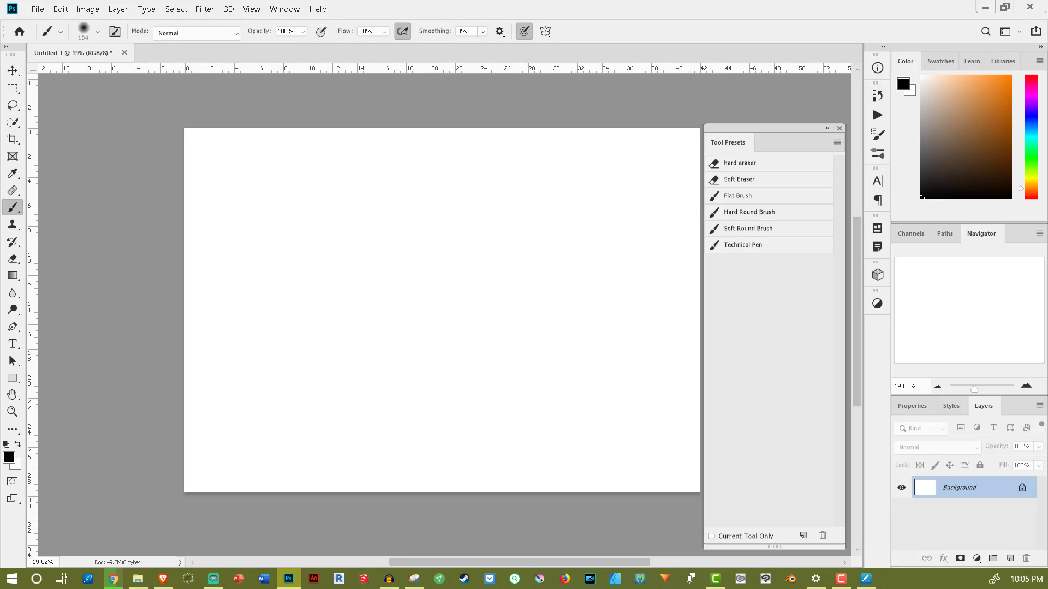
left_click(1010, 558)
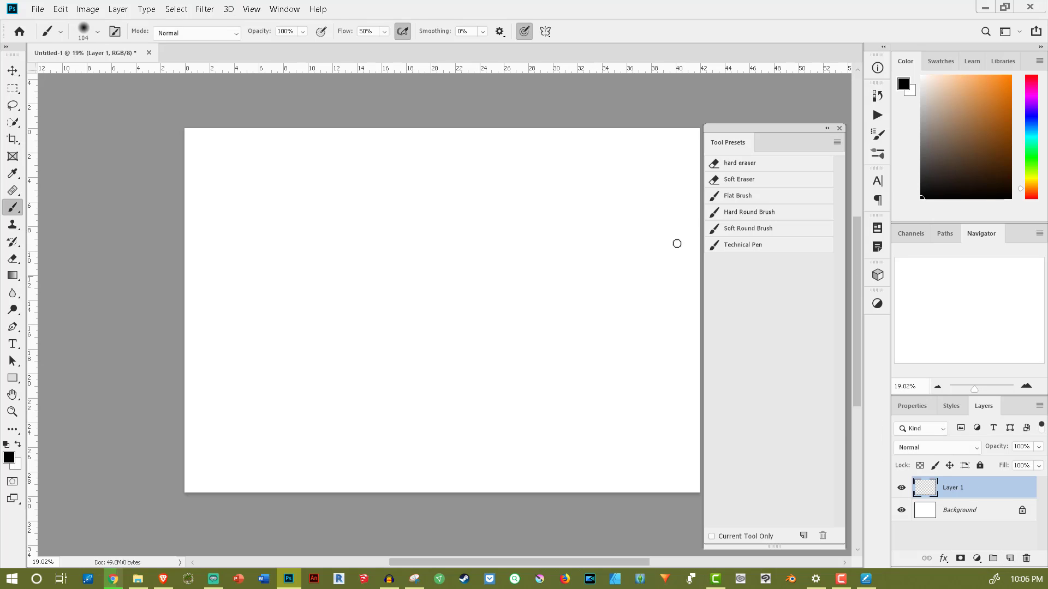
Step: Try a few short strokes with the Flat Brush preset on the new layer and undo them
left_click(739, 232)
left_click(741, 214)
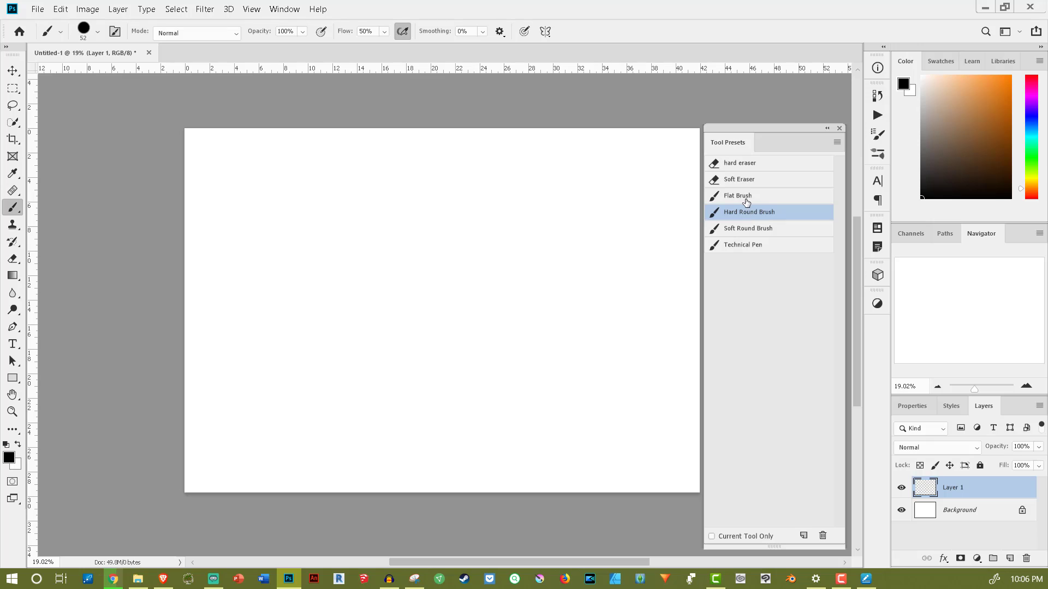
left_click(743, 197)
left_click_drag(383, 283, 367, 281)
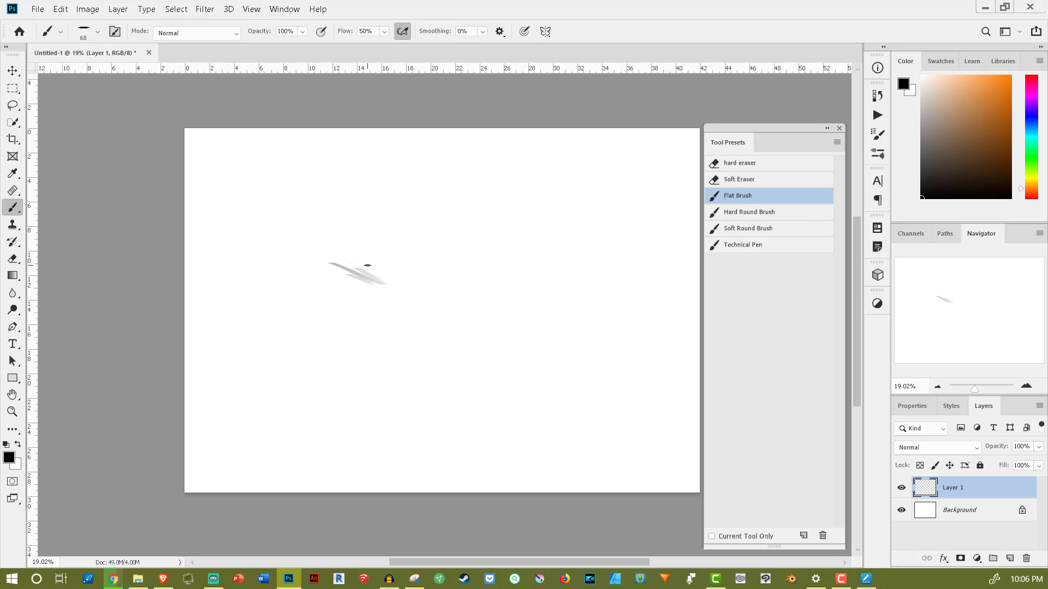
key("ctrl+z")
key("ctrl+z")
key("ctrl+z")
Step: Sketch an upright rectangular phone outline near the canvas's upper-left corner with the Technical Pen preset at size 2
left_click(746, 244)
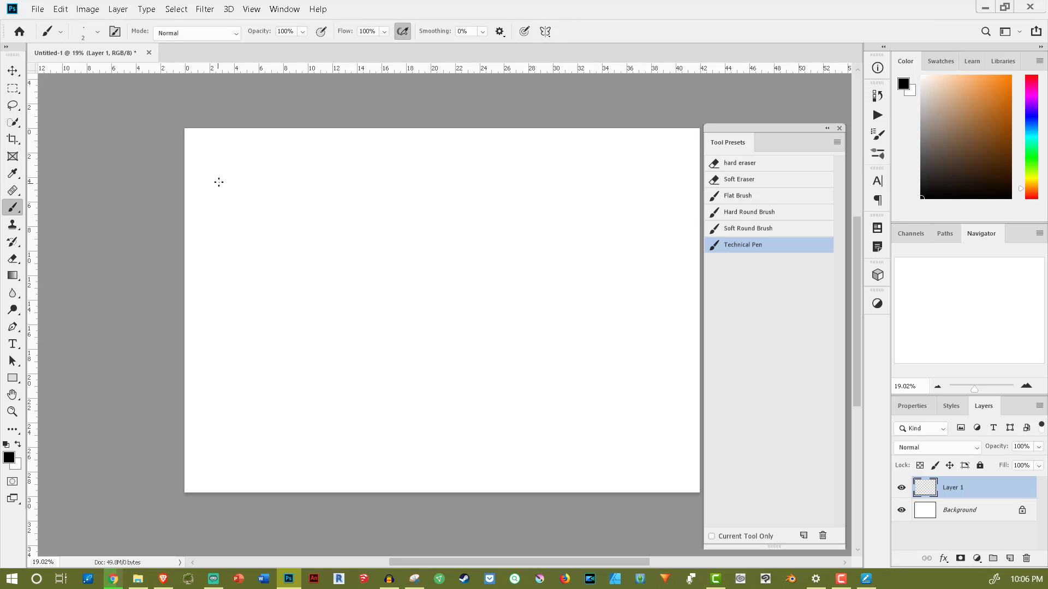
mouse_move(219, 182)
left_mouse_down()
mouse_move(214, 320)
mouse_move(223, 207)
mouse_move(220, 300)
mouse_move(231, 229)
mouse_move(228, 266)
left_mouse_up()
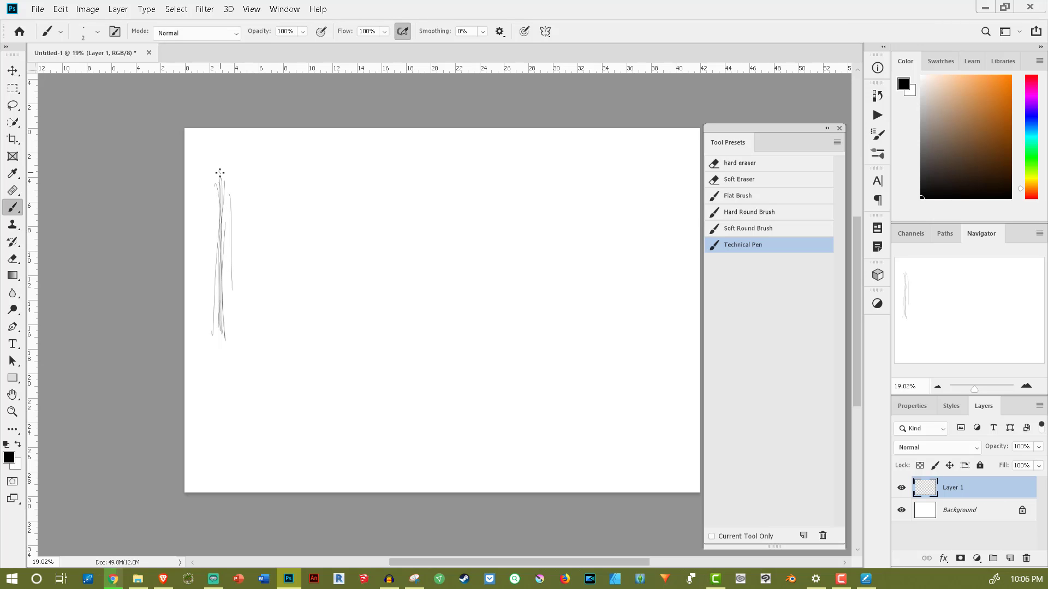
left_click_drag(220, 173, 314, 170)
mouse_move(230, 343)
left_mouse_down()
mouse_move(312, 341)
mouse_move(211, 343)
mouse_move(317, 338)
left_mouse_up()
mouse_move(310, 171)
left_mouse_down()
mouse_move(316, 269)
mouse_move(323, 191)
left_mouse_up()
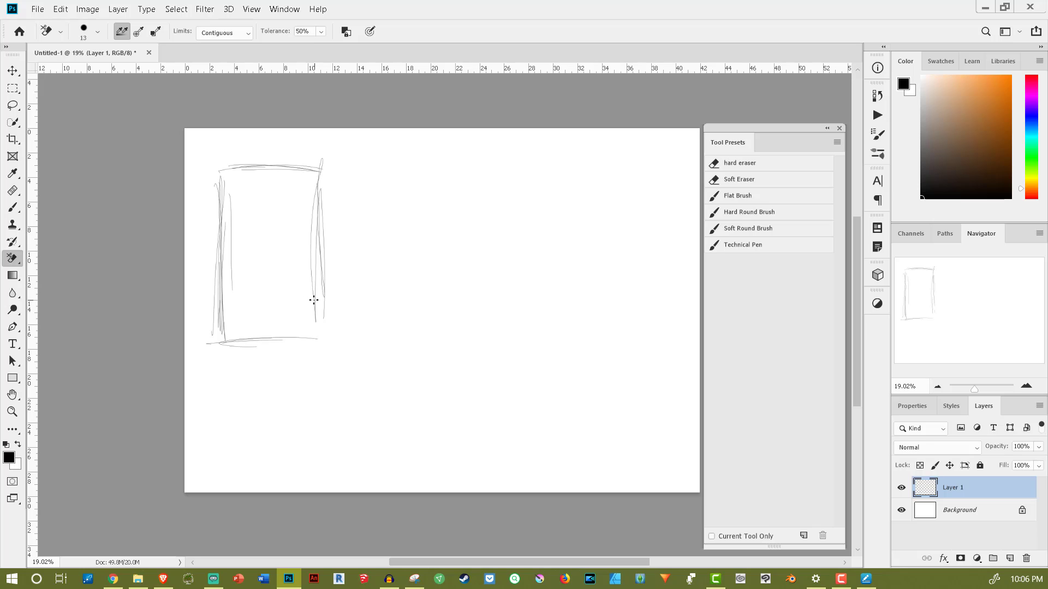
key("b")
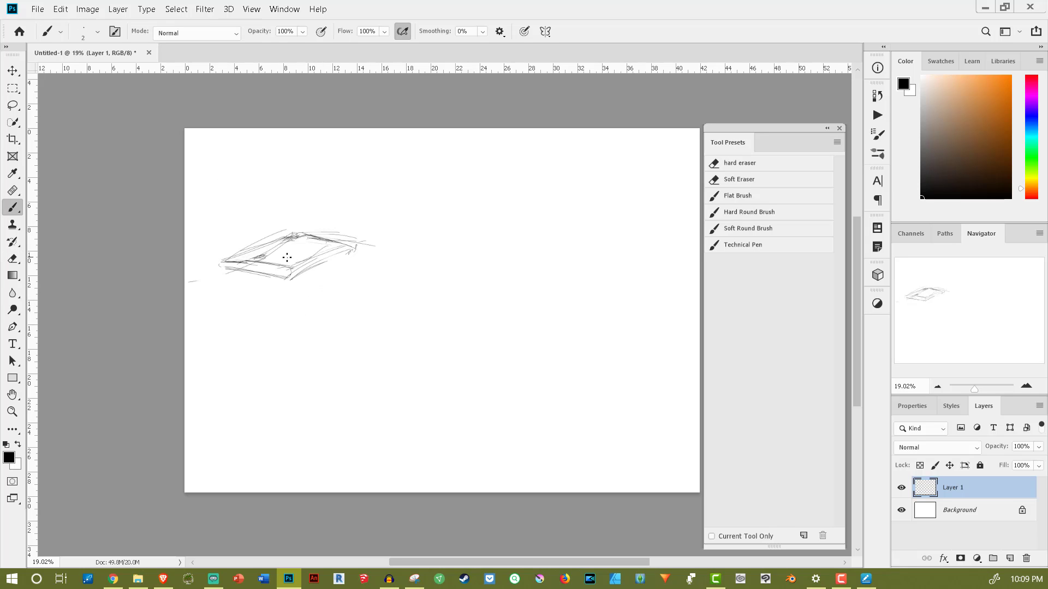
Step: Sketch a second phone lying in perspective beside the first one, with a thin front edge and a home button
key("e")
key("b")
mouse_move(398, 238)
left_mouse_down()
mouse_move(477, 231)
mouse_move(409, 240)
left_mouse_up()
left_click_drag(354, 283, 434, 282)
left_click_drag(397, 241, 329, 270)
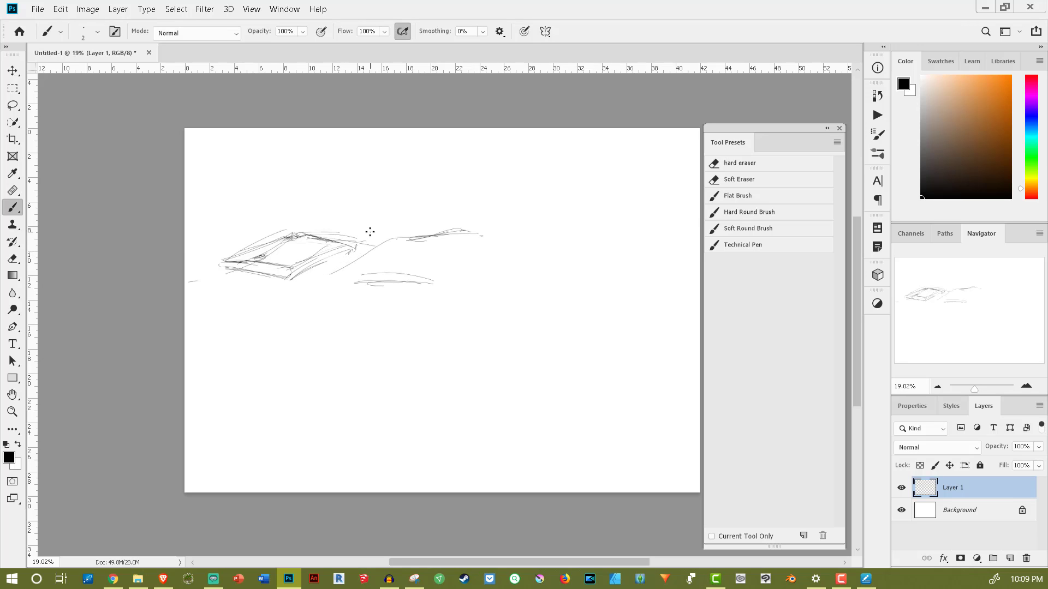
key("ctrl+z")
left_click_drag(397, 236, 362, 264)
left_click_drag(465, 244, 433, 267)
mouse_move(354, 270)
left_mouse_down()
mouse_move(468, 278)
mouse_move(361, 277)
mouse_move(367, 290)
mouse_move(445, 287)
mouse_move(359, 279)
mouse_move(441, 279)
mouse_move(432, 282)
mouse_move(480, 252)
mouse_move(454, 261)
mouse_move(477, 252)
left_mouse_up()
key("e")
key("b")
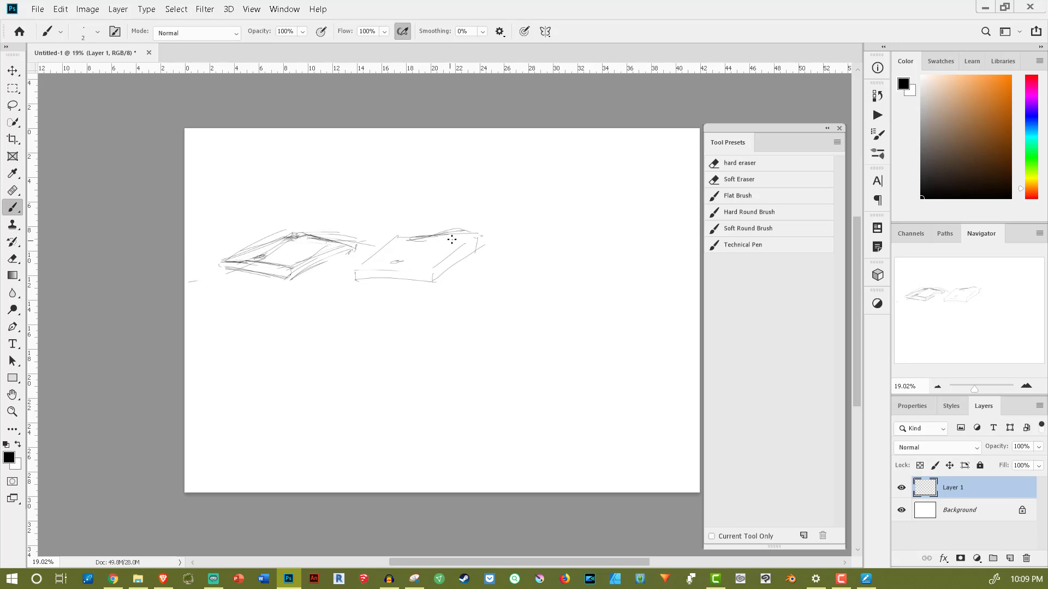
Step: Add a small speaker detail at the second phone's far end, then erase its rough far edge and redraw it
left_click_drag(451, 240, 398, 238)
key("e")
key("b")
key("e")
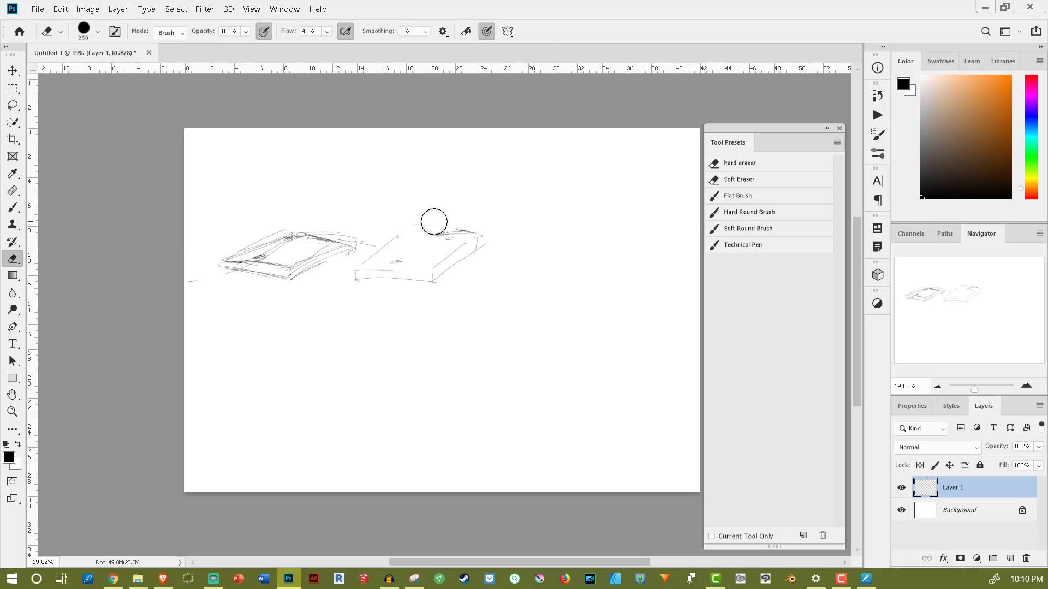
left_click_drag(433, 222, 403, 242)
key("b")
mouse_move(465, 233)
left_mouse_down()
mouse_move(444, 231)
mouse_move(478, 229)
mouse_move(403, 229)
mouse_move(419, 229)
left_mouse_up()
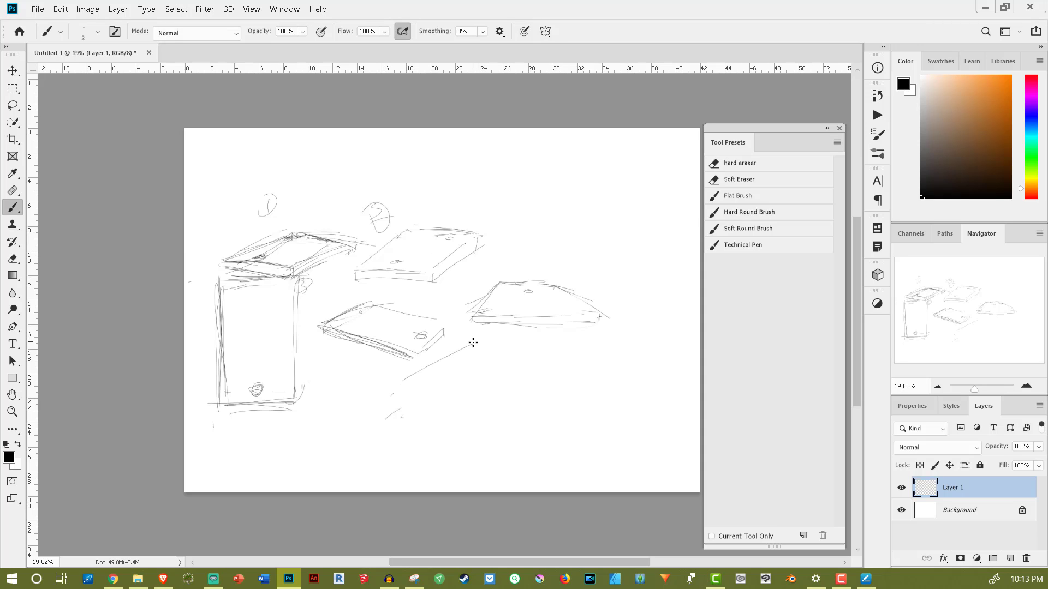
Step: Sketch the outline of another phone lying in perspective at the canvas's lower middle, erasing and redrawing its near edge
left_click_drag(472, 343, 521, 359)
key("e")
mouse_move(453, 393)
left_mouse_down()
mouse_move(413, 375)
mouse_move(399, 382)
mouse_move(487, 397)
left_mouse_up()
key("b")
left_click_drag(525, 367, 464, 400)
mouse_move(390, 401)
left_mouse_down()
mouse_move(518, 378)
mouse_move(515, 400)
mouse_move(518, 371)
left_mouse_up()
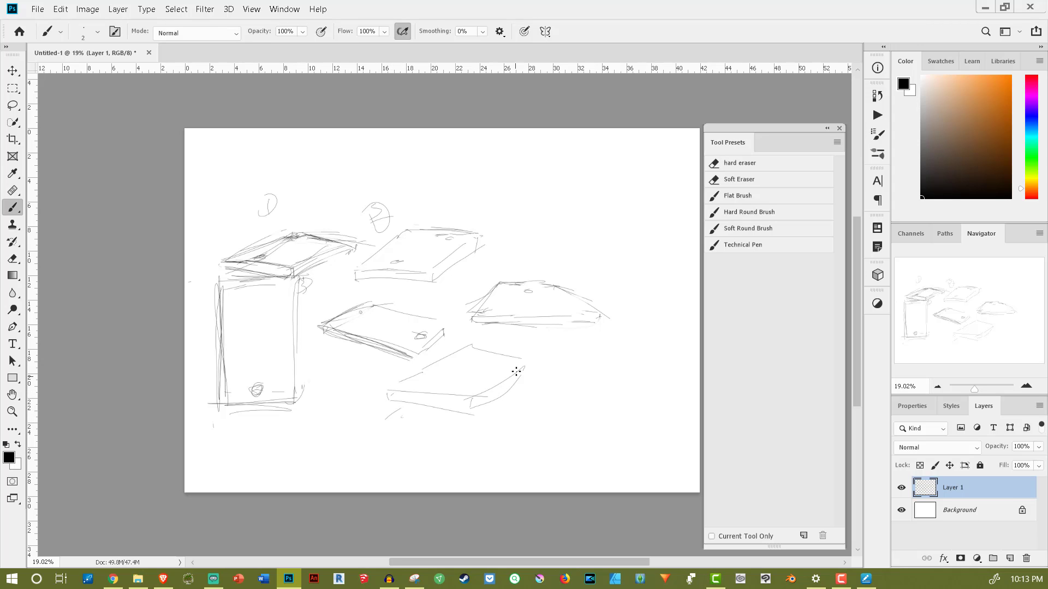
Step: Build up the lower-middle phone's thickness with repeated edge strokes and add its speaker and near-corner details
mouse_move(485, 420)
left_mouse_down()
mouse_move(533, 380)
mouse_move(431, 456)
mouse_move(509, 407)
mouse_move(438, 418)
left_mouse_up()
key("e")
key("b")
key("e")
key("b")
left_click_drag(513, 384, 426, 429)
left_click_drag(512, 388, 446, 434)
mouse_move(482, 355)
left_mouse_down()
mouse_move(483, 355)
mouse_move(459, 367)
mouse_move(455, 355)
mouse_move(479, 353)
left_mouse_up()
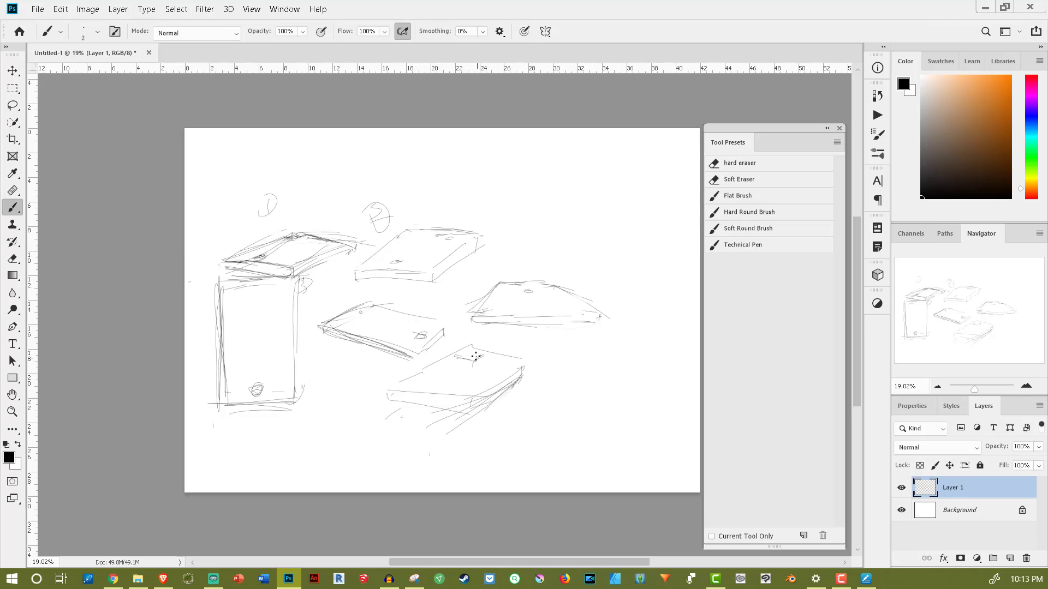
mouse_move(393, 401)
left_mouse_down()
mouse_move(466, 419)
mouse_move(476, 403)
mouse_move(475, 412)
mouse_move(415, 393)
mouse_move(473, 405)
left_mouse_up()
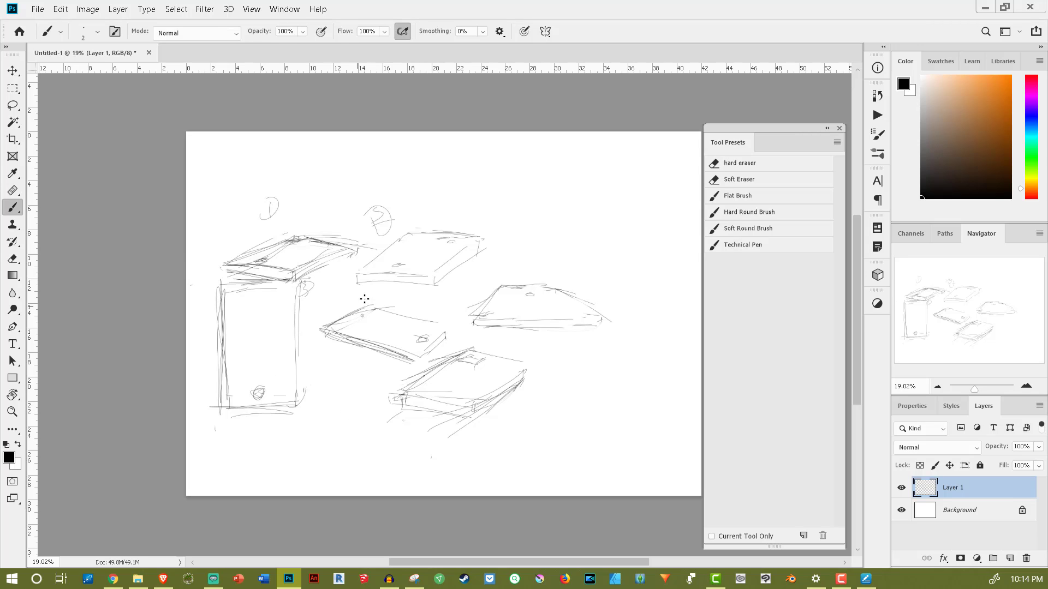
Step: Hide Layer 1 and sketch an upright phone with rounded corners on a new layer near the canvas's upper-left corner
left_click(901, 487)
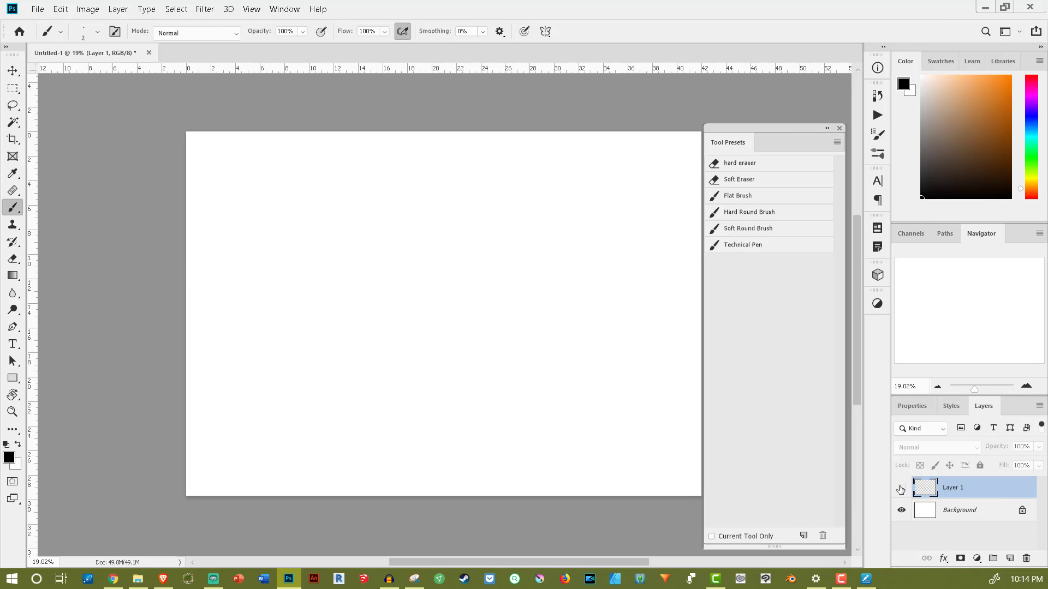
left_click(1010, 559)
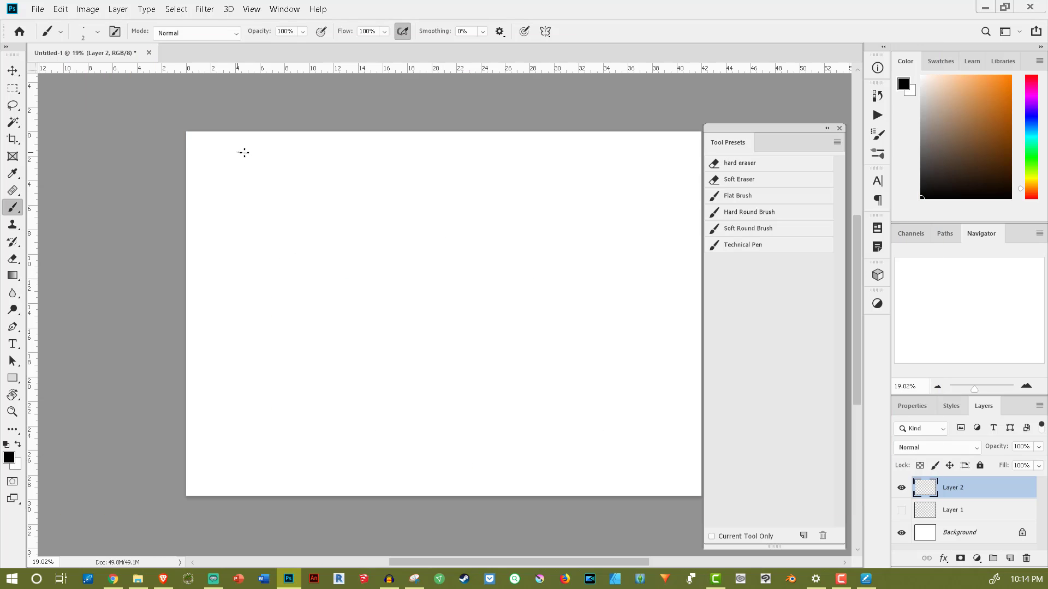
mouse_move(243, 152)
left_mouse_down()
mouse_move(292, 149)
mouse_move(286, 278)
left_mouse_up()
mouse_move(293, 151)
left_mouse_down()
mouse_move(299, 272)
mouse_move(290, 210)
left_mouse_up()
key("e")
key("b")
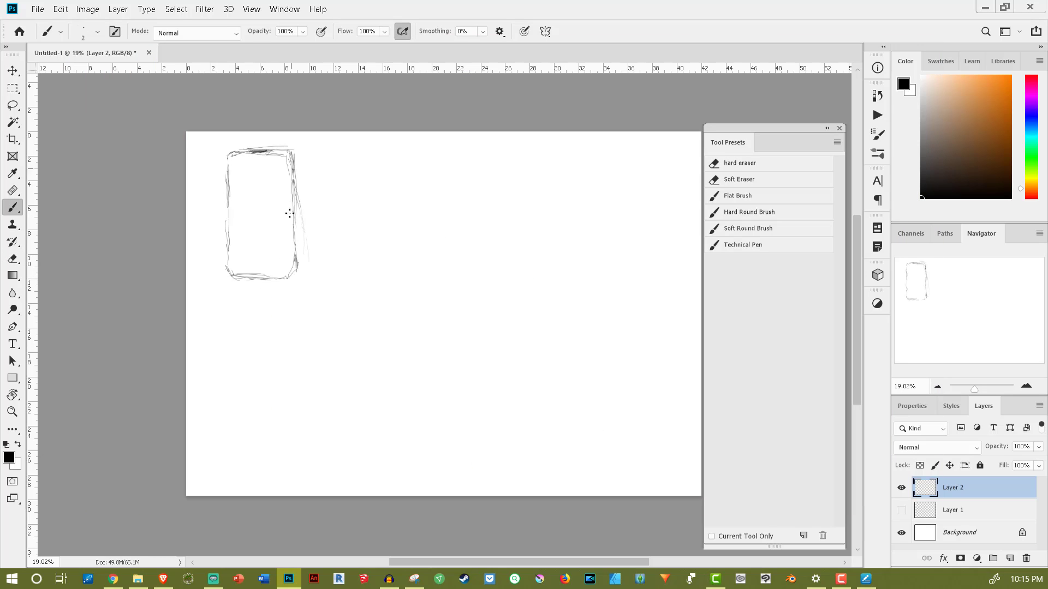
left_click_drag(229, 175, 294, 275)
Step: Sketch the outline of a slightly turned phone beside the upright one, cleaning up its far side edge with the eraser
left_click_drag(346, 151, 397, 166)
left_click_drag(332, 267, 385, 299)
left_click_drag(341, 154, 326, 259)
key("e")
mouse_move(396, 201)
left_mouse_down()
mouse_move(388, 173)
mouse_move(385, 297)
left_mouse_up()
key("b")
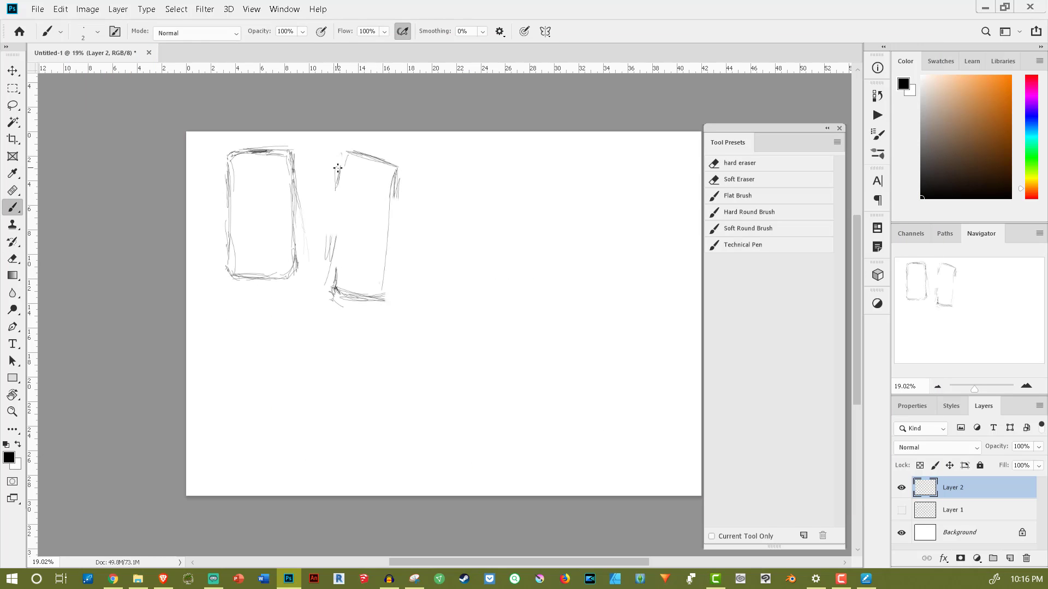
Step: Give the turned phone a thick left side, hatch its screen, and correct its right edge with the eraser
left_click_drag(343, 156, 333, 278)
left_click_drag(334, 207, 327, 294)
left_click_drag(390, 162, 363, 195)
left_click_drag(339, 168, 335, 217)
key("e")
left_click_drag(397, 168, 380, 298)
key("b")
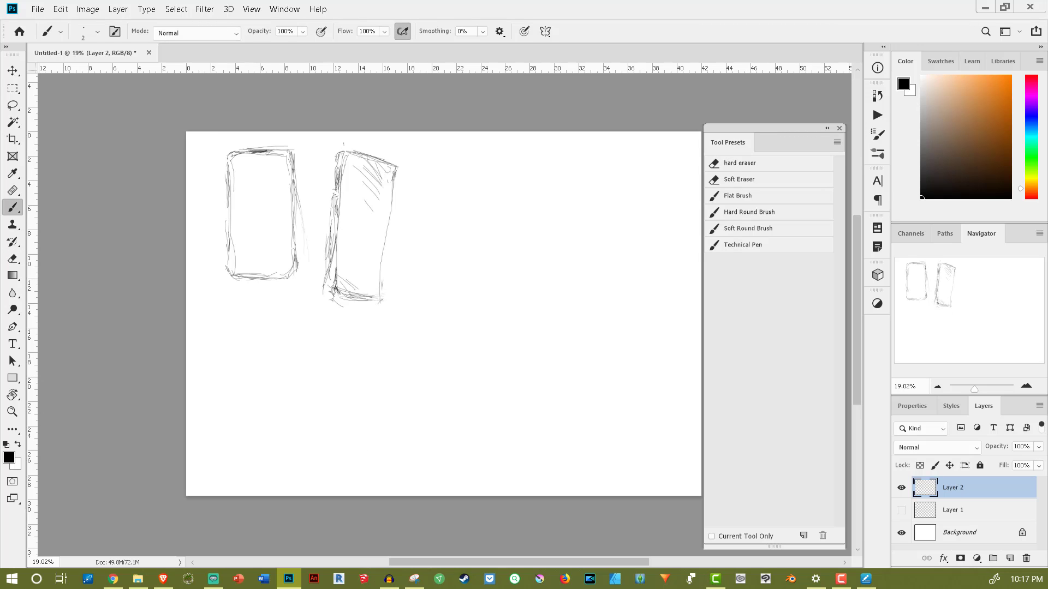
Step: Sketch a narrower turned phone as the third in the upper row and number the three sketches 7, 8 and 9
left_click_drag(210, 139, 197, 157)
left_click_drag(308, 140, 320, 153)
left_click_drag(439, 154, 422, 256)
mouse_move(467, 169)
left_mouse_down()
mouse_move(453, 275)
mouse_move(445, 273)
left_mouse_up()
left_click_drag(404, 140, 414, 160)
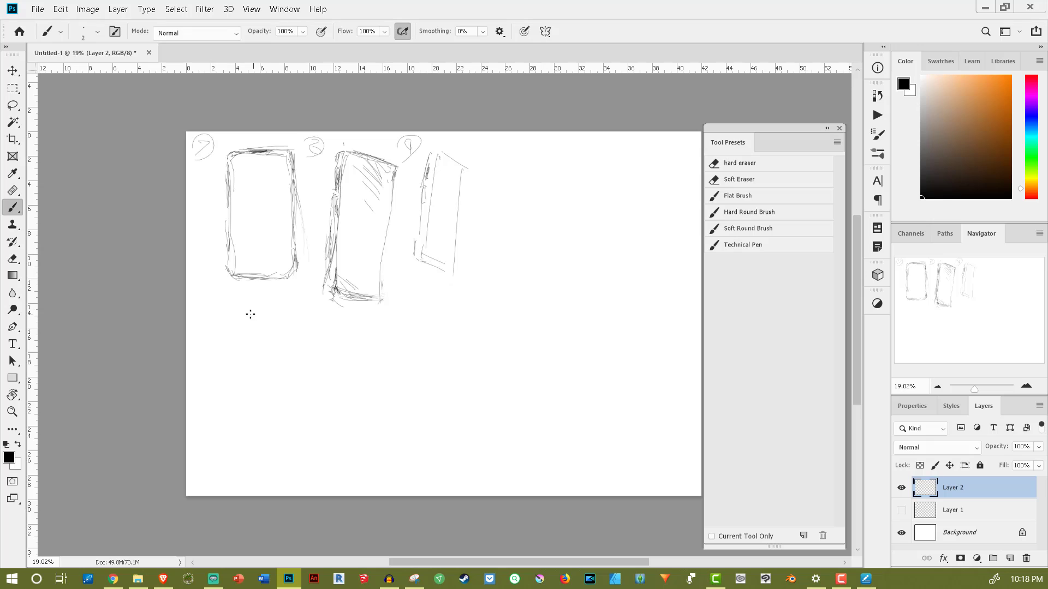
Step: Sketch a phone in perspective below sketch 7, with a thick left side, a home button and screen hatching
left_click_drag(261, 297, 219, 325)
left_click_drag(220, 328, 223, 428)
left_click_drag(268, 298, 276, 393)
left_click_drag(224, 341, 223, 388)
left_click_drag(263, 311, 245, 330)
Step: Sketch a phone turned the opposite way below sketch 8, with a thick right side and hatching beneath it
left_click_drag(315, 308, 355, 339)
left_click_drag(312, 313, 309, 398)
left_click_drag(357, 335, 367, 423)
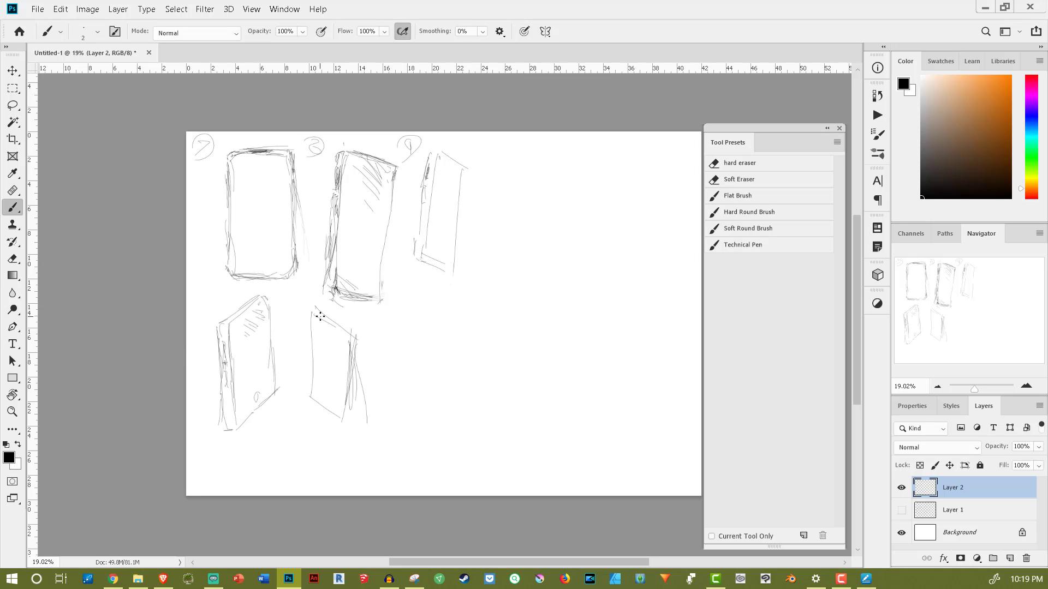
left_click_drag(320, 316, 350, 420)
mouse_move(333, 401)
left_mouse_down()
mouse_move(280, 425)
mouse_move(322, 453)
left_mouse_up()
Step: Number the two lower-row phones 10 and 11, then detail the flat-lying phone beside them and number it 12
left_click_drag(197, 302, 210, 316)
left_click_drag(273, 308, 289, 322)
mouse_move(449, 374)
left_mouse_down()
mouse_move(386, 339)
mouse_move(497, 385)
mouse_move(467, 385)
left_mouse_up()
left_click_drag(390, 321, 384, 331)
Step: Sketch two partial phone views to the right of sketch 9 and number them 13 and 14
mouse_move(474, 252)
left_mouse_down()
mouse_move(513, 304)
mouse_move(512, 227)
left_mouse_up()
left_click_drag(512, 227, 557, 264)
left_click_drag(479, 250, 515, 302)
left_click_drag(530, 210, 528, 243)
mouse_move(530, 209)
left_mouse_down()
mouse_move(593, 289)
mouse_move(583, 240)
left_mouse_up()
left_click_drag(468, 213, 480, 231)
left_click_drag(538, 191, 540, 206)
Step: Sketch a small upright front-view phone with a screen and home button below sketch 13 and number it 15
mouse_move(514, 375)
left_mouse_down()
mouse_move(511, 327)
mouse_move(557, 349)
mouse_move(546, 411)
left_mouse_up()
left_click_drag(533, 404, 538, 408)
left_click_drag(481, 314, 505, 328)
Step: Sketch a larger front-view phone to the right of sketch 15, hatch its screen, and number it 16
mouse_move(611, 315)
left_mouse_down()
mouse_move(643, 318)
mouse_move(589, 414)
left_mouse_up()
left_click_drag(588, 415, 644, 418)
left_click_drag(643, 320, 646, 415)
mouse_move(606, 325)
left_mouse_down()
mouse_move(633, 327)
mouse_move(595, 404)
left_mouse_up()
left_click_drag(612, 404, 617, 410)
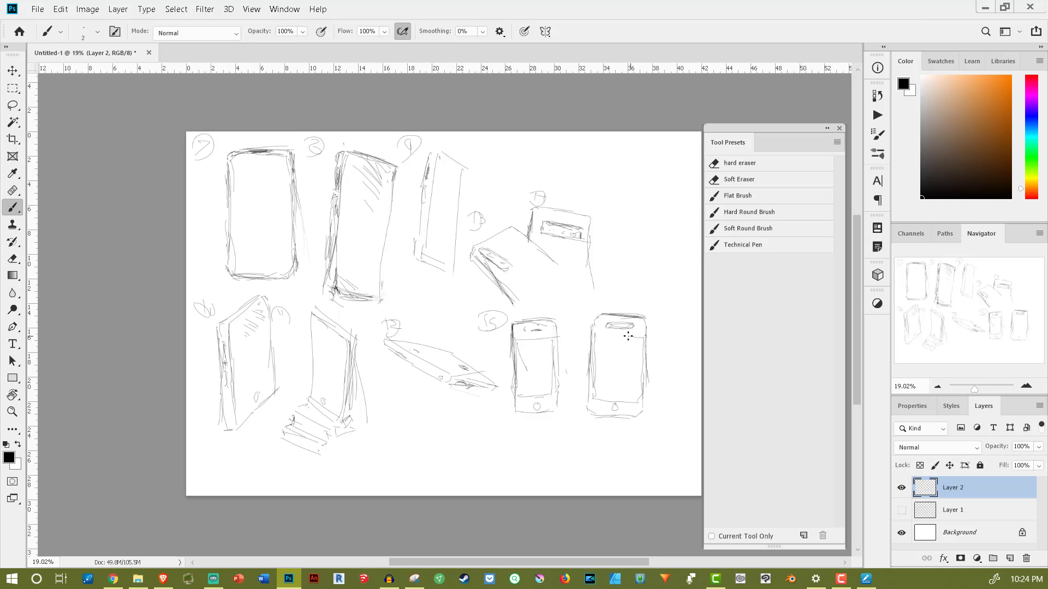
left_click_drag(597, 338, 622, 392)
left_click_drag(581, 295, 567, 316)
Step: Sketch a small tapering phone below sketch 12 and number it 17
left_click_drag(434, 403, 436, 455)
left_click_drag(392, 389, 385, 409)
left_click_drag(414, 407, 425, 453)
Step: Sketch a tilted phone with a home button below sketch 15, number it 18, and write the number 19 beside it
left_click_drag(494, 431, 497, 447)
mouse_move(535, 488)
left_mouse_down()
mouse_move(523, 431)
mouse_move(533, 487)
left_mouse_up()
key("e")
key("b")
left_click_drag(494, 437, 524, 494)
mouse_move(498, 436)
left_mouse_down()
mouse_move(562, 480)
mouse_move(527, 447)
left_mouse_up()
left_click_drag(535, 476, 540, 480)
left_click_drag(573, 429, 586, 445)
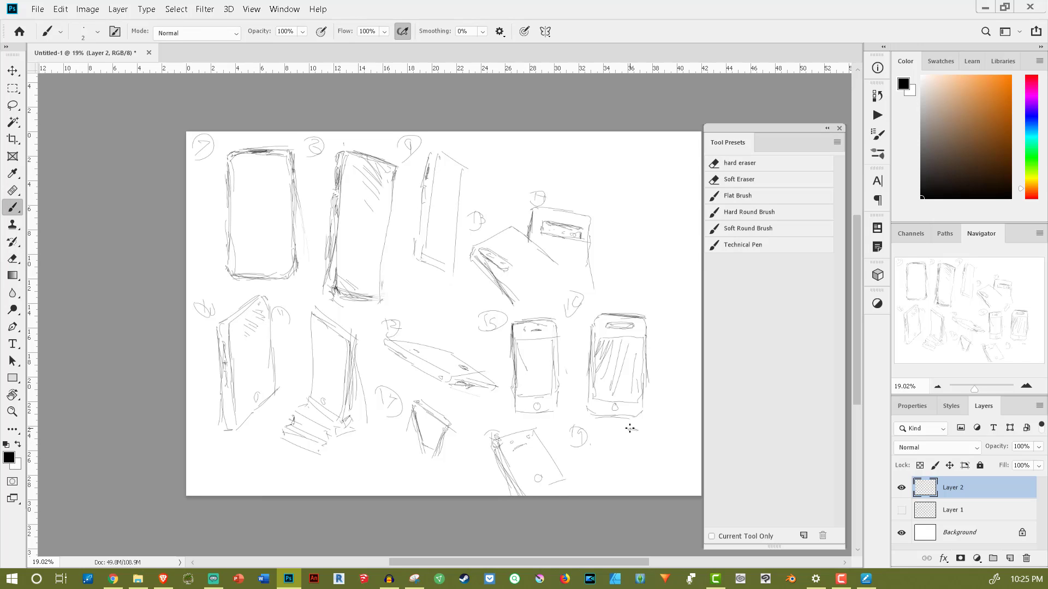
Step: Hide Layer 2 and sketch a large upright phone with a speaker, screen and keypad on a new layer
left_click(901, 487)
left_click(1010, 559)
left_click_drag(322, 150, 325, 439)
mouse_move(323, 149)
left_mouse_down()
mouse_move(455, 165)
mouse_move(346, 400)
mouse_move(440, 204)
mouse_move(337, 363)
mouse_move(453, 358)
mouse_move(326, 370)
mouse_move(365, 375)
mouse_move(375, 389)
mouse_move(411, 369)
mouse_move(457, 368)
mouse_move(456, 383)
left_mouse_up()
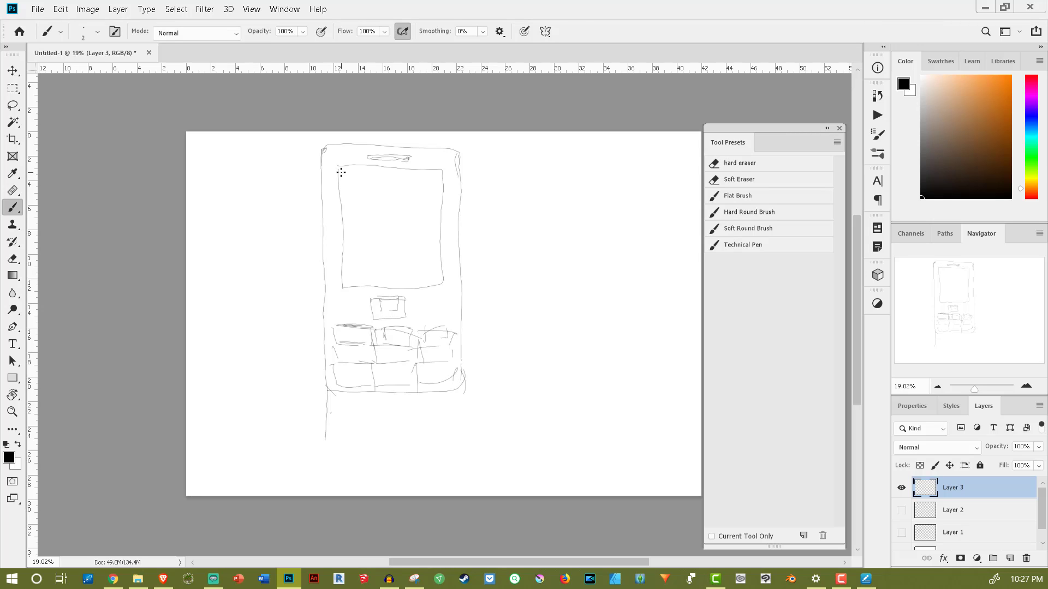
left_click_drag(339, 173, 414, 177)
Step: Write "20th" to the right of the large phone and circle it with a loose loop
mouse_move(490, 227)
left_mouse_down()
mouse_move(507, 306)
mouse_move(561, 308)
left_mouse_up()
mouse_move(582, 231)
left_mouse_down()
mouse_move(573, 276)
mouse_move(590, 243)
mouse_move(631, 251)
left_mouse_up()
left_click_drag(628, 240, 648, 245)
left_click_drag(602, 183, 649, 190)
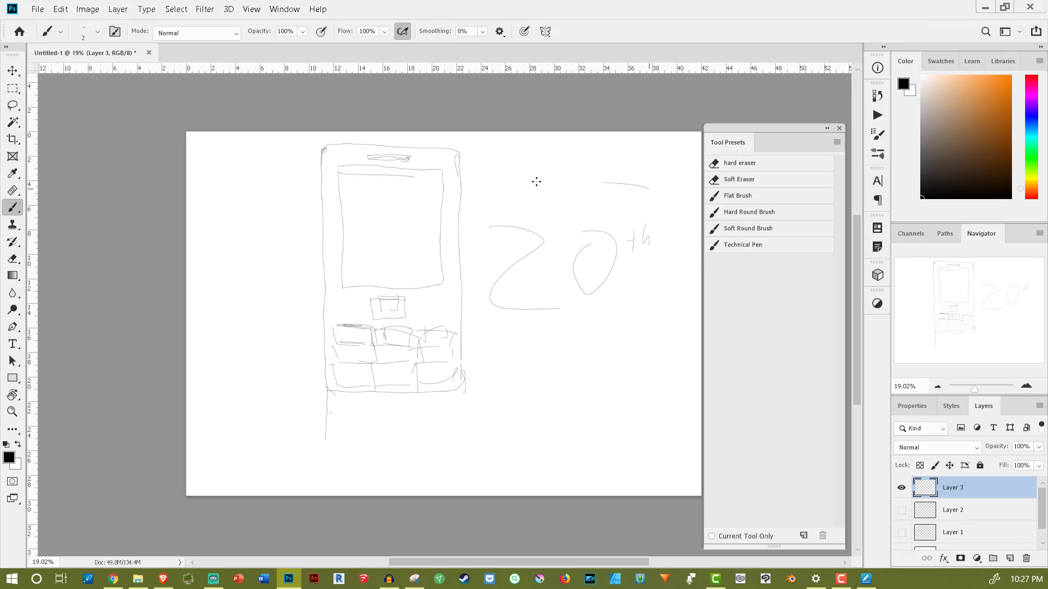
mouse_move(537, 182)
left_mouse_down()
mouse_move(638, 199)
mouse_move(592, 179)
left_mouse_up()
Step: Draw loose strokes over the large phone's left side and a group of long near-vertical lines in the empty area beside it
left_click_drag(320, 163, 319, 252)
left_click_drag(342, 173, 316, 295)
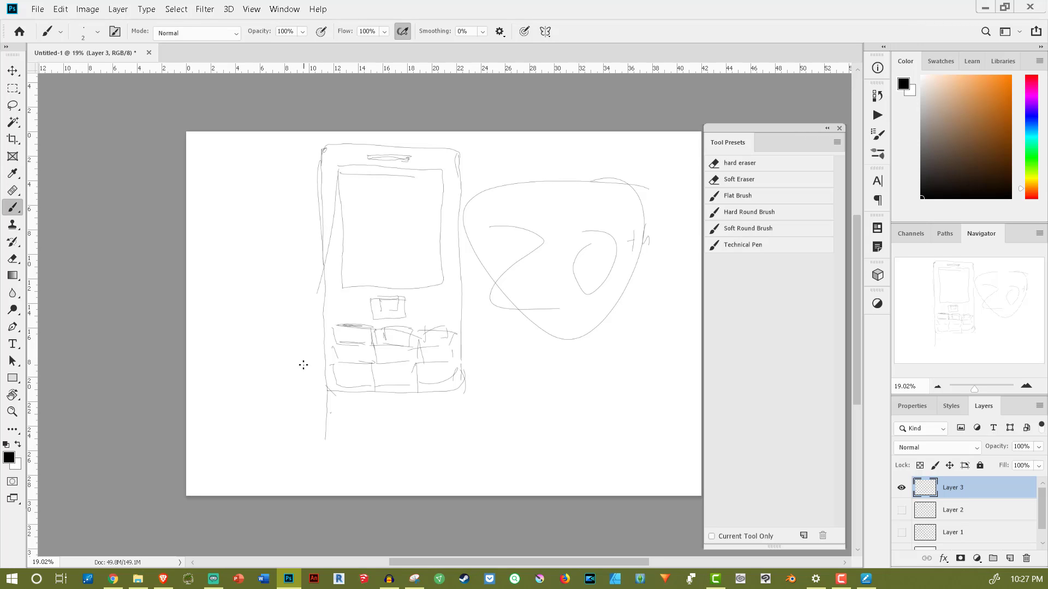
mouse_move(259, 197)
left_mouse_down()
mouse_move(250, 305)
mouse_move(247, 199)
left_mouse_up()
left_click_drag(221, 184, 225, 295)
left_click_drag(232, 343, 229, 246)
mouse_move(233, 394)
left_mouse_down()
mouse_move(225, 254)
mouse_move(225, 429)
left_mouse_up()
left_click_drag(222, 288, 229, 377)
left_click_drag(212, 258, 235, 448)
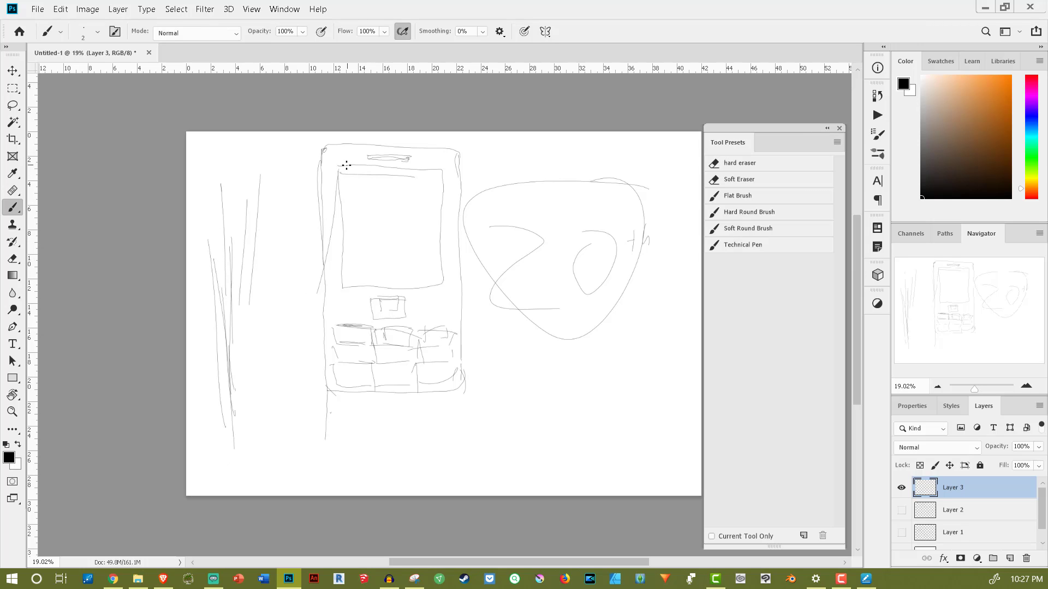
Step: Retrace the upper and right edges of the large phone's screen with extra strokes
left_click_drag(347, 165, 418, 167)
mouse_move(345, 171)
left_mouse_down()
mouse_move(459, 175)
mouse_move(368, 164)
left_mouse_up()
left_click_drag(436, 167, 435, 286)
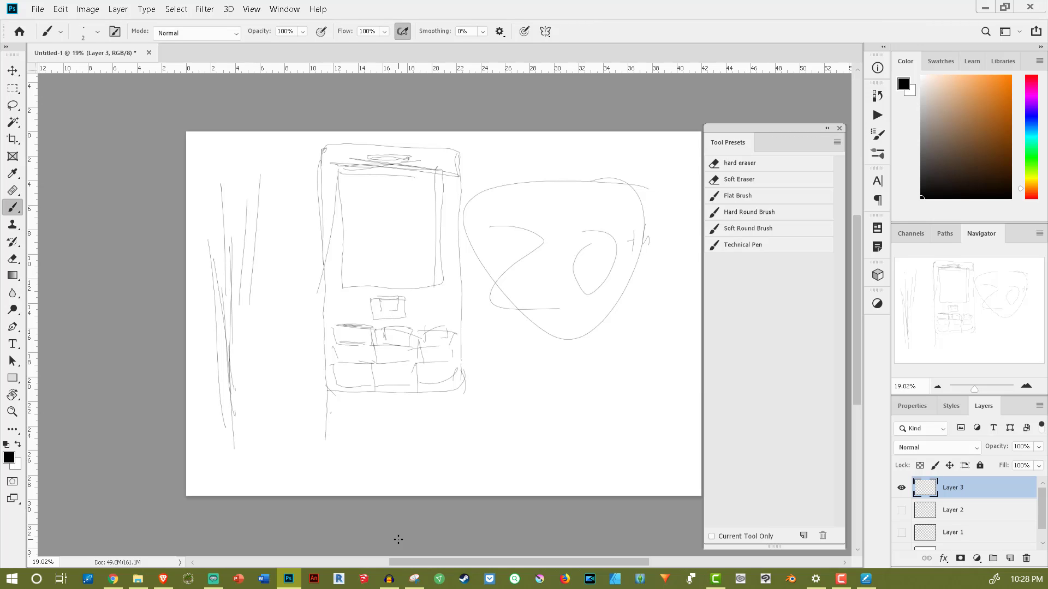
Step: Duplicate Layer 3 six times to darken the sketch lines
key("ctrl+j")
key("ctrl+j")
key("ctrl+j")
key("ctrl+j")
key("ctrl+j")
key("ctrl+j")
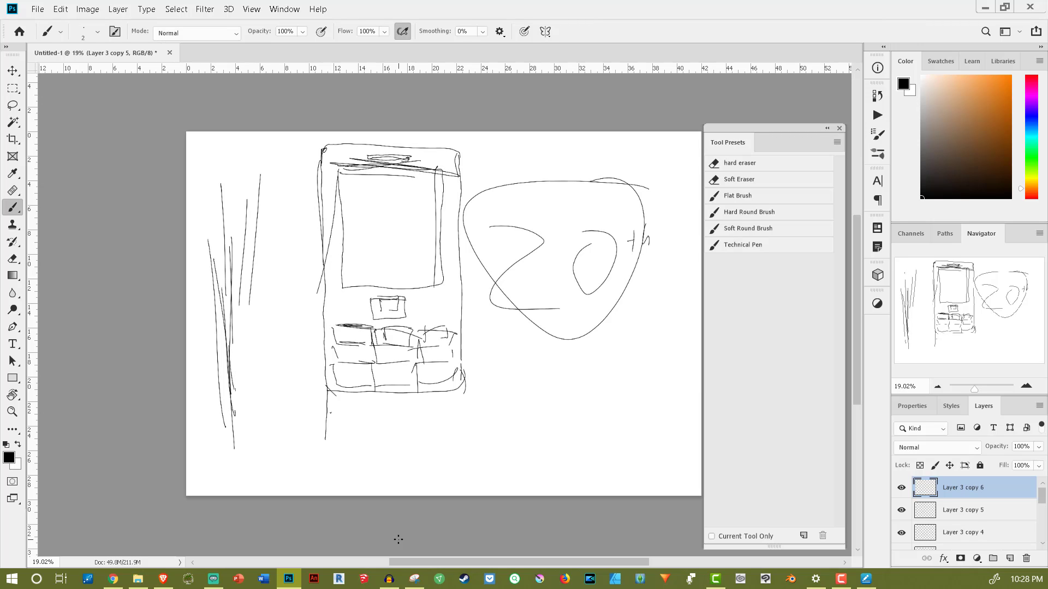